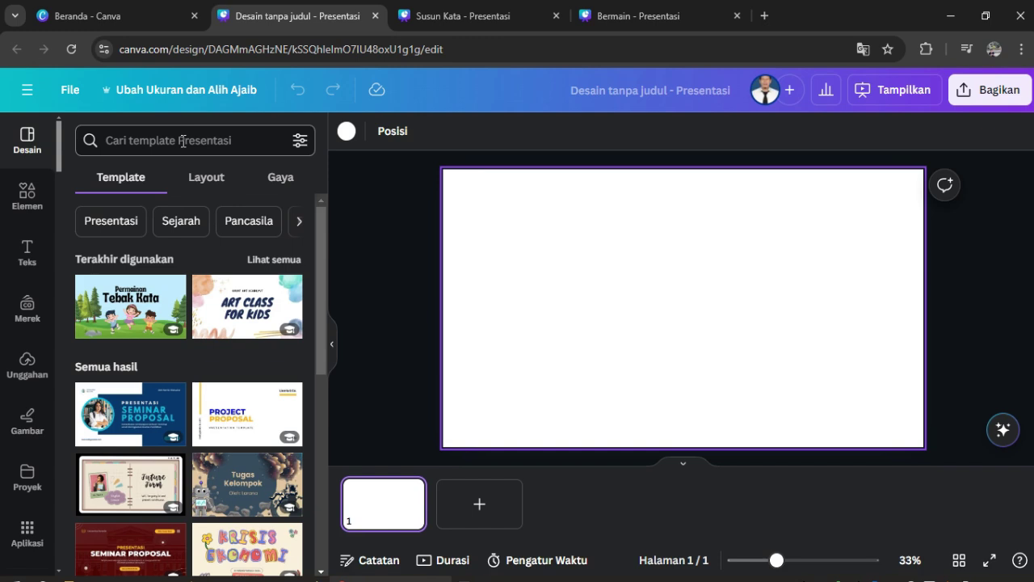
# Step: Apply the cover page of the recently used "Permainan Tebak Kata" template to page 1 and add a second page
pyautogui.click(123, 315)
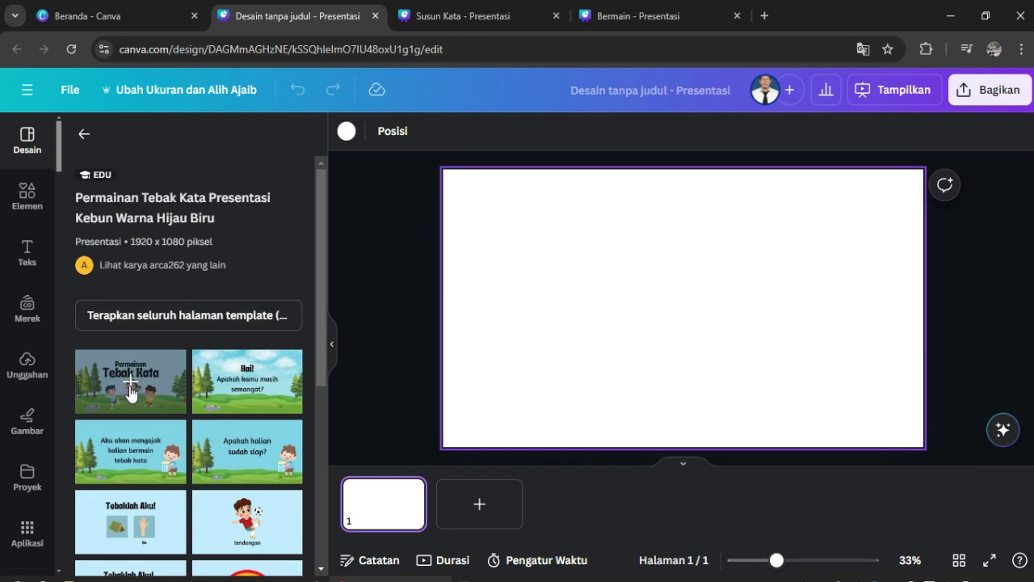
pyautogui.click(134, 384)
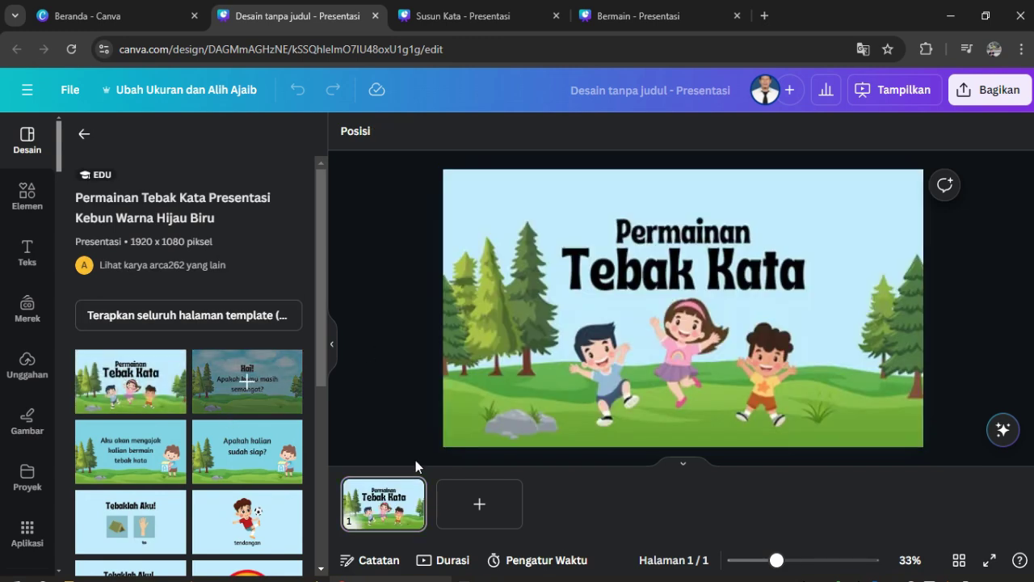
pyautogui.click(477, 509)
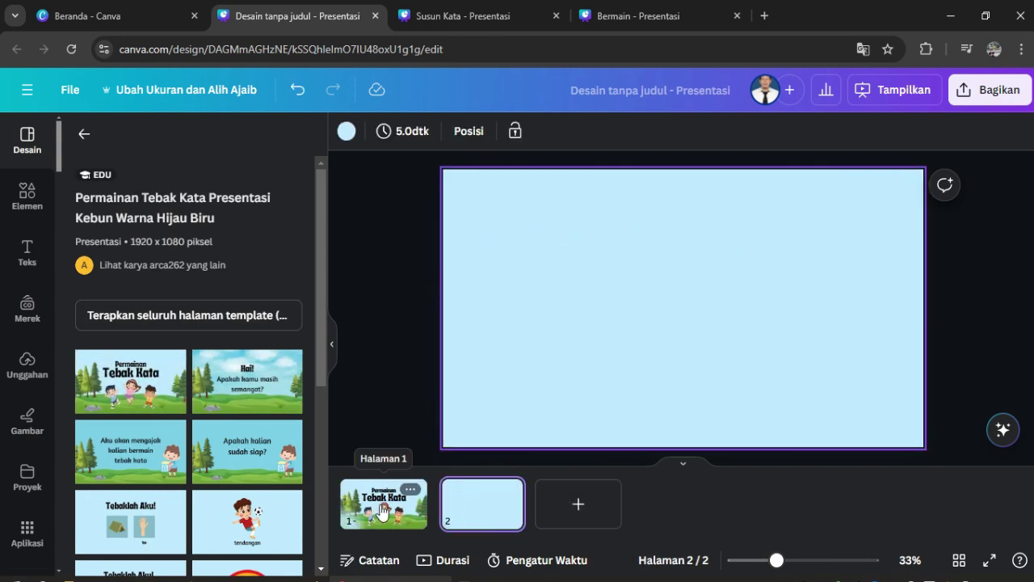
# Step: Change the word "Tebak" to "Susun" in the large title on page 1
pyautogui.click(383, 503)
pyautogui.click(611, 294)
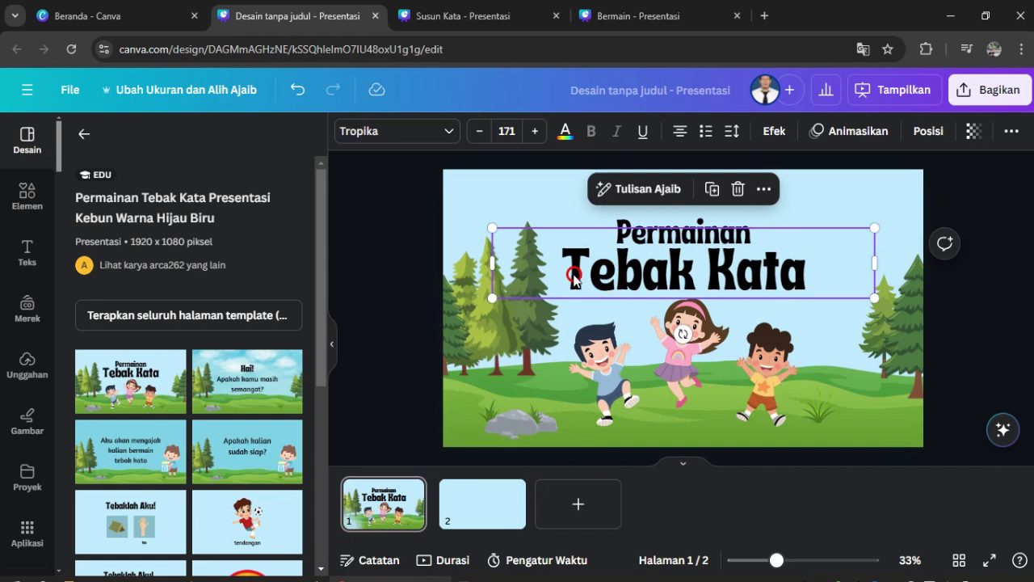
pyautogui.doubleClick(570, 269)
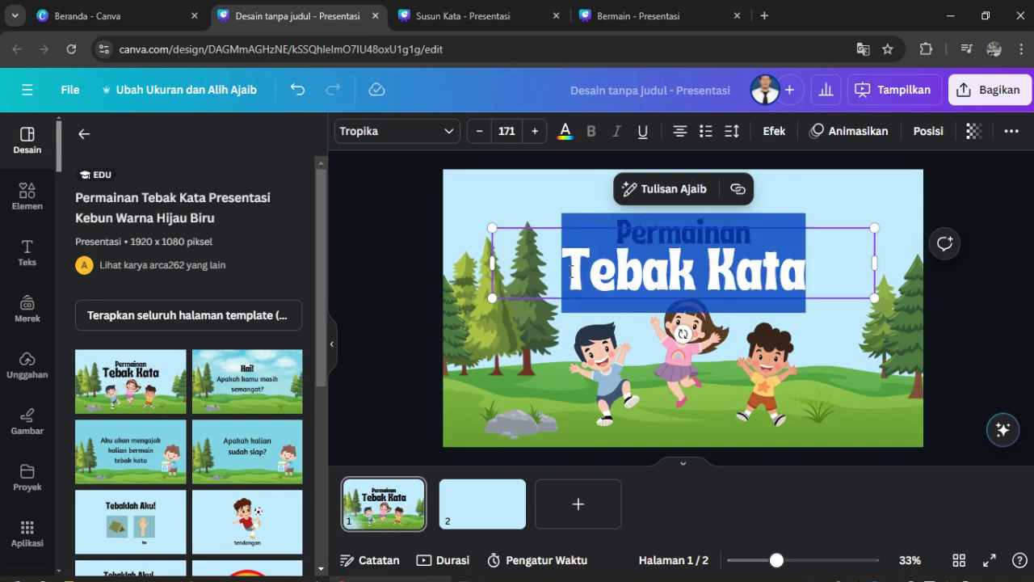
pyautogui.moveTo(570, 269); pyautogui.dragTo(696, 278)
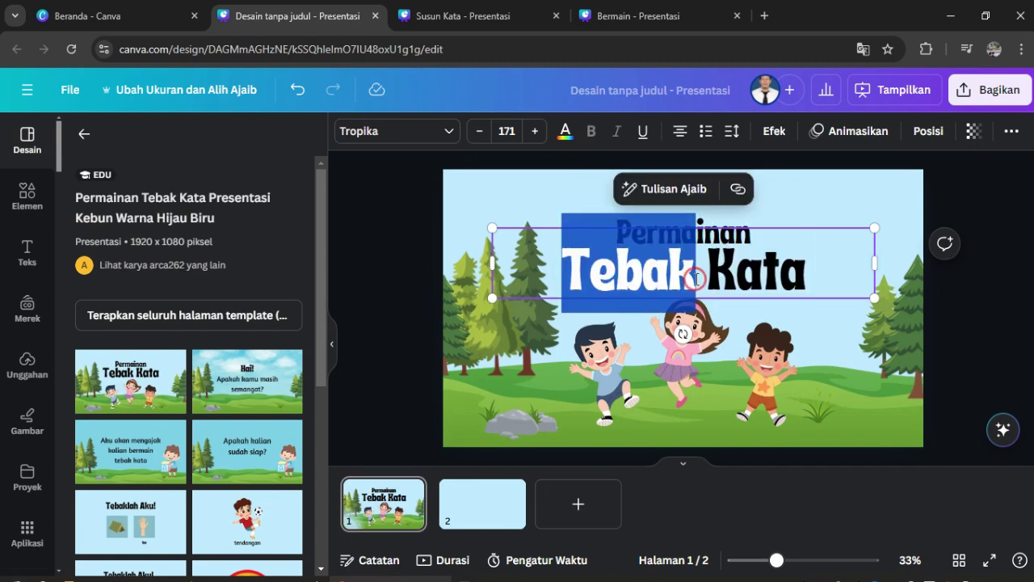
pyautogui.write('Susun')
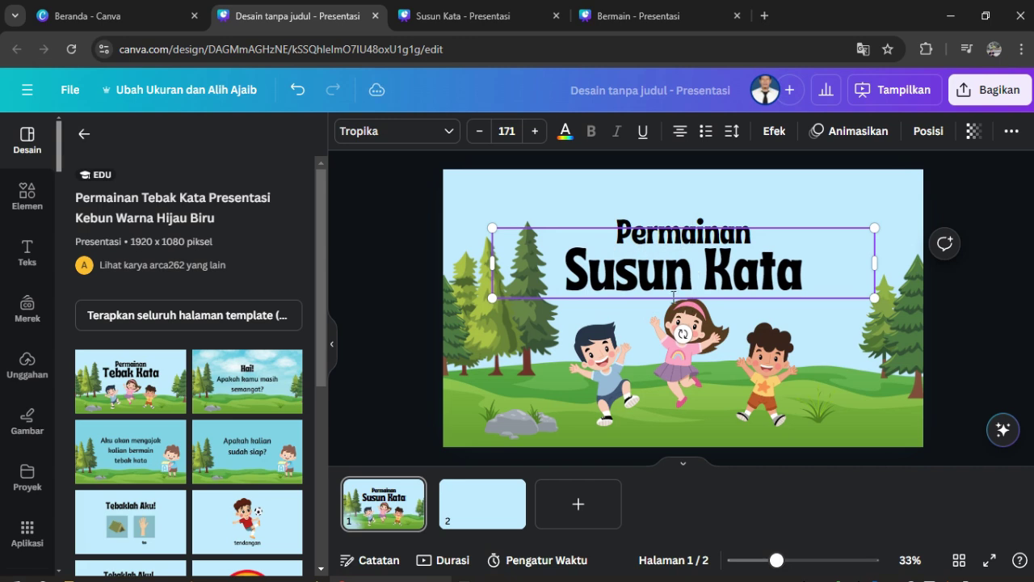
pyautogui.click(413, 359)
# Step: Apply the template's "Apakah kalian sudah siap?" page layout to the empty page 2
pyautogui.click(475, 504)
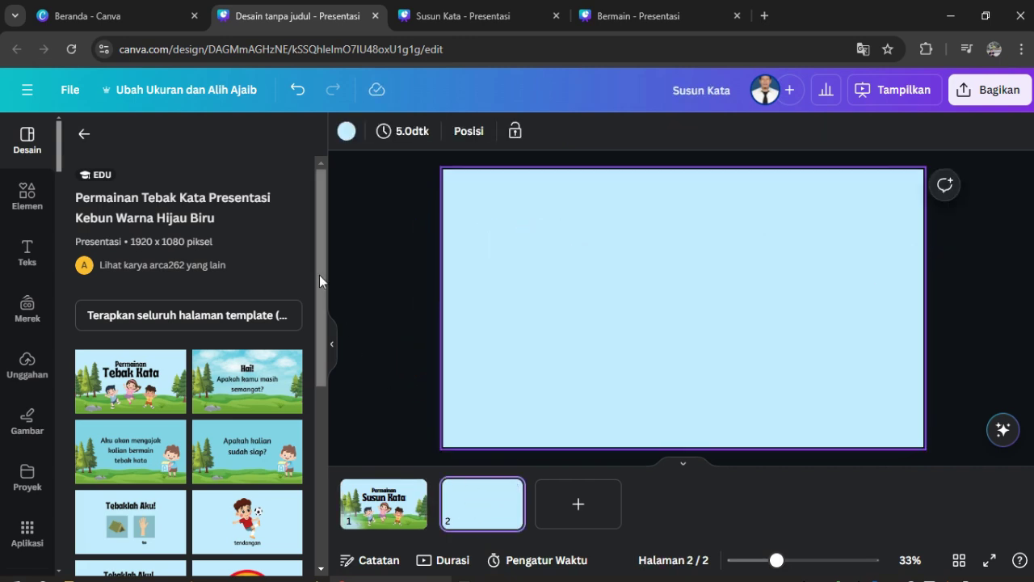
pyautogui.moveTo(315, 273); pyautogui.dragTo(323, 346)
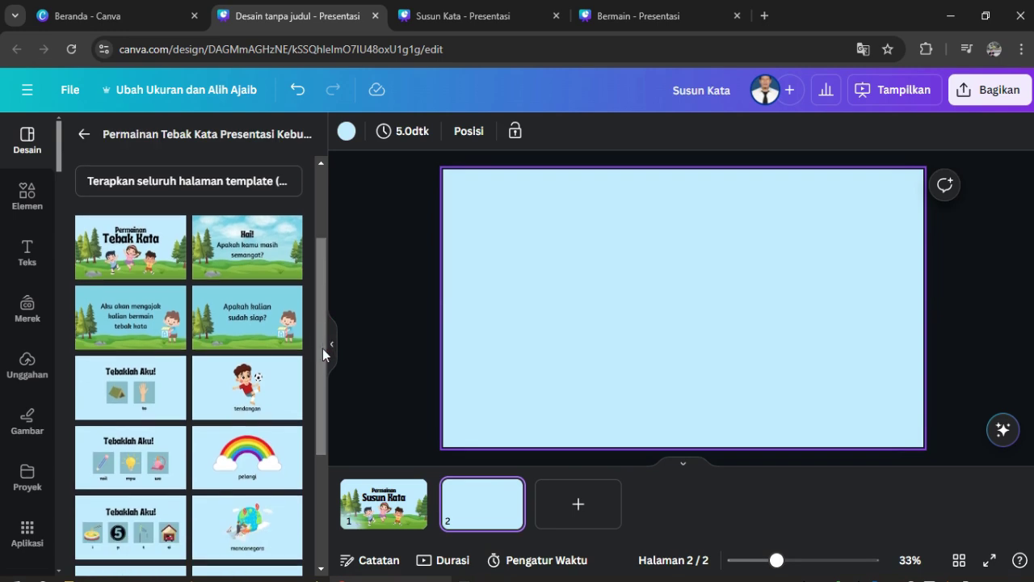
pyautogui.click(248, 329)
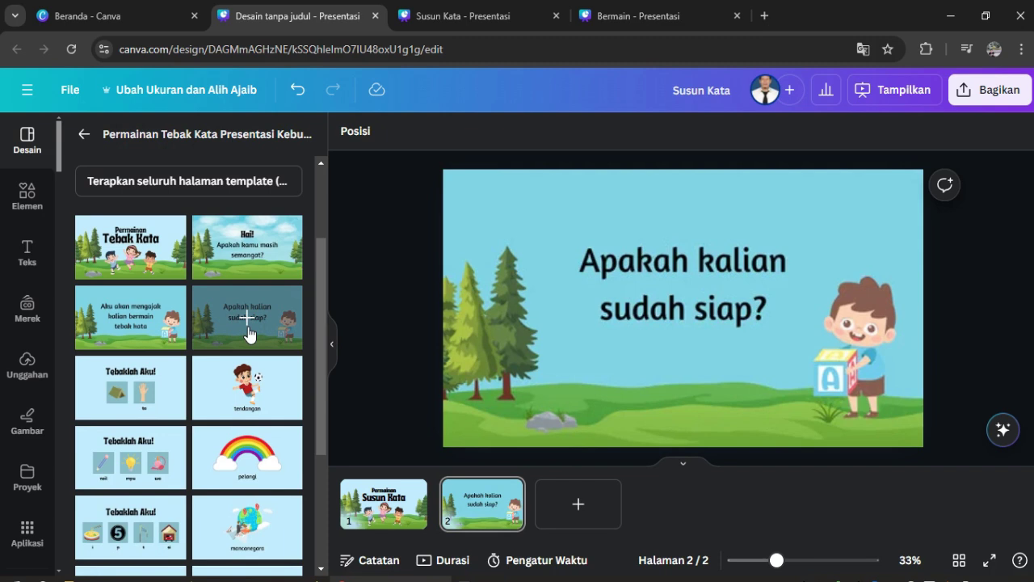
# Step: Delete the question text, the boy with the letter block and the pine trees from page 2
pyautogui.click(677, 300)
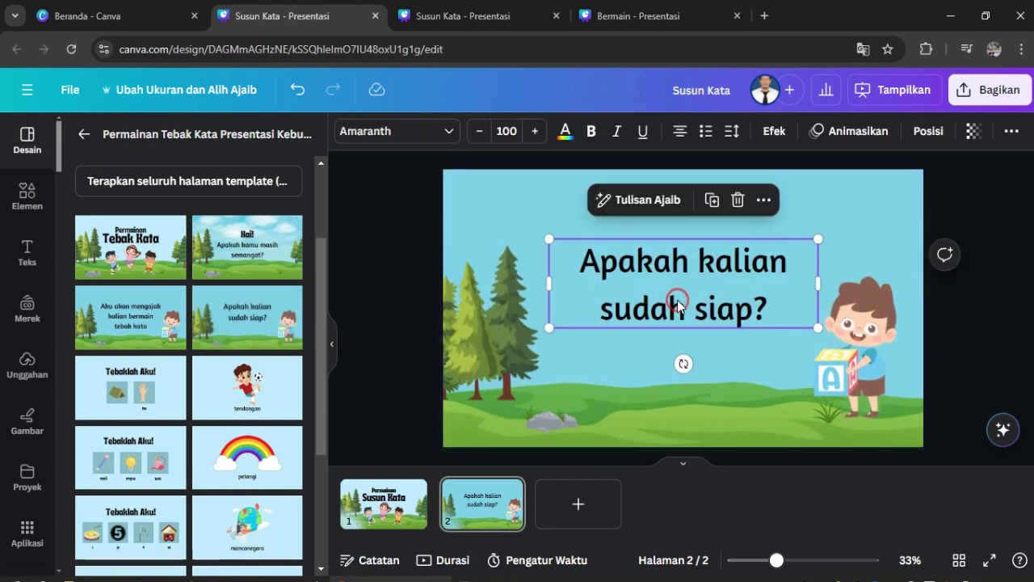
pyautogui.click(737, 202)
pyautogui.click(876, 359)
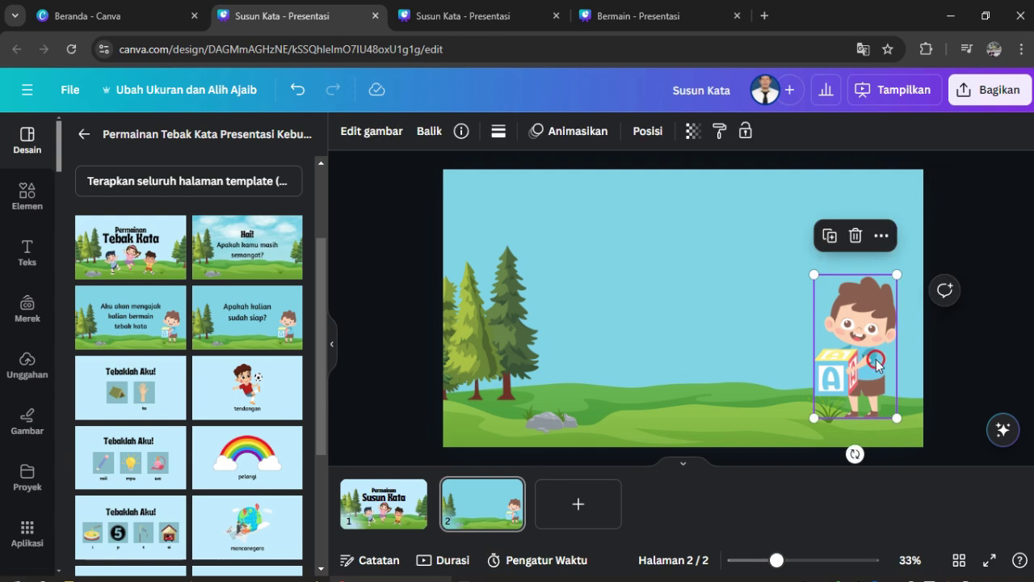
pyautogui.click(855, 236)
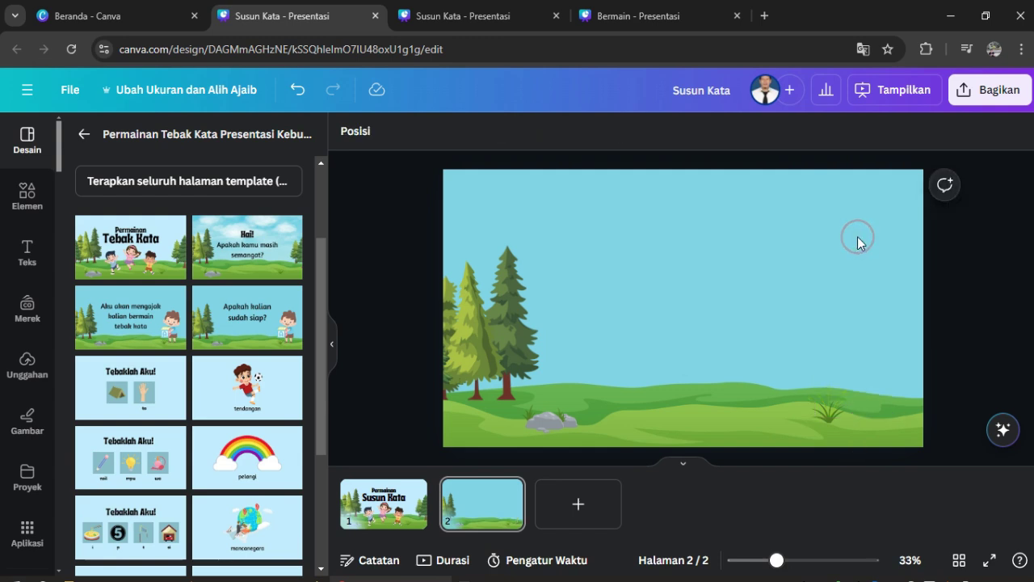
pyautogui.click(515, 324)
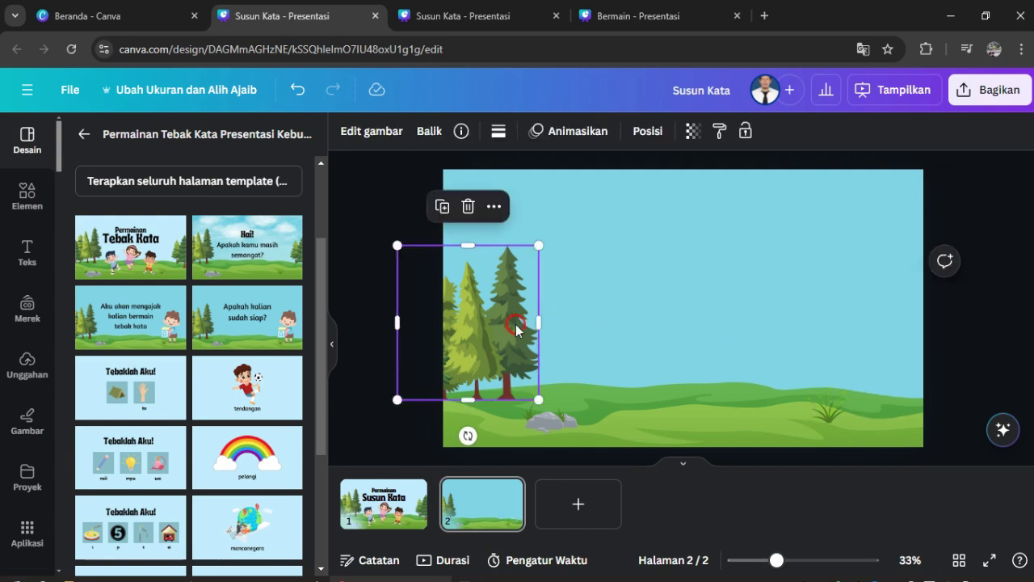
pyautogui.click(468, 208)
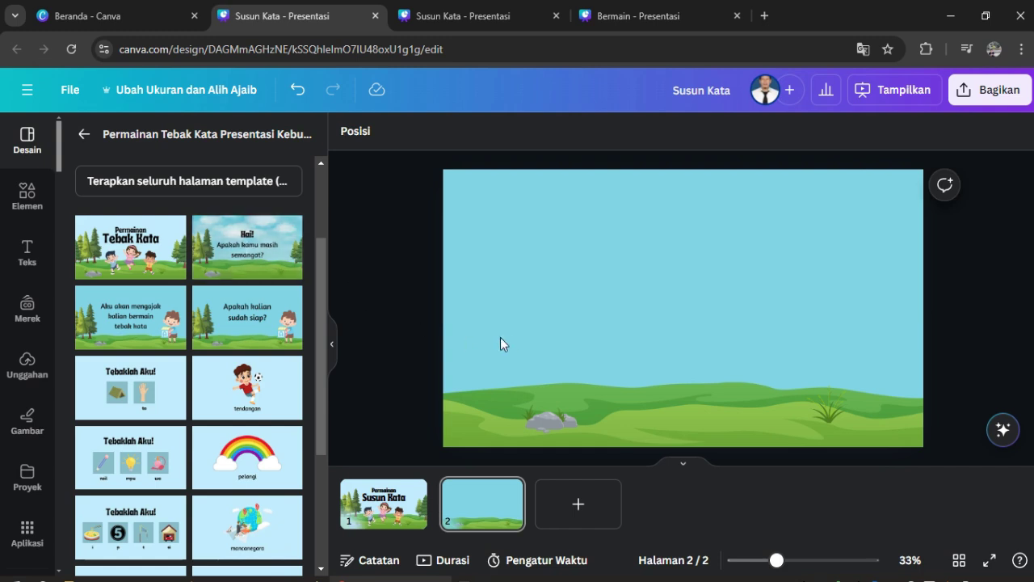
pyautogui.click(602, 308)
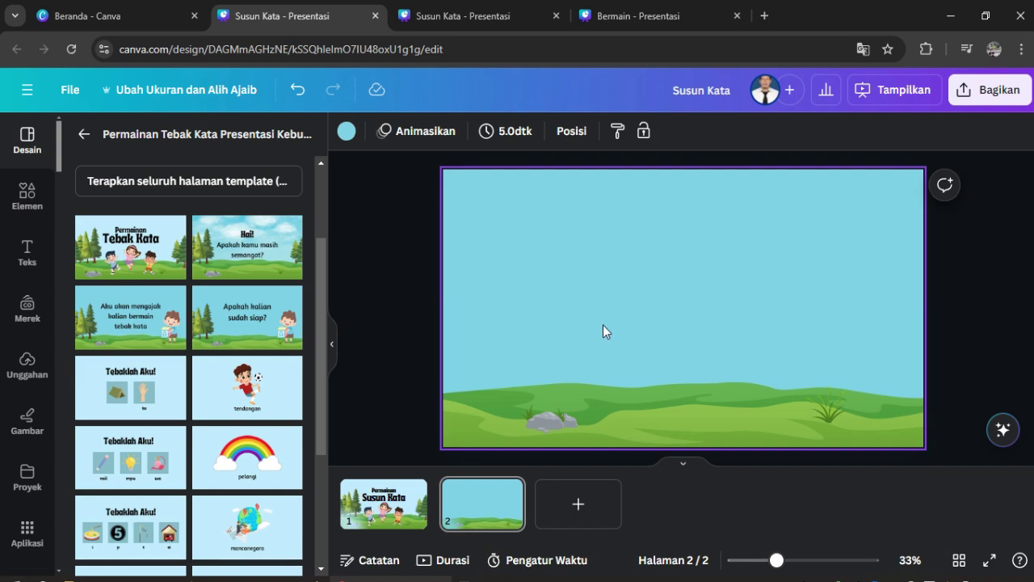
# Step: Search the elements for "anak bermain" and browse all matching graphics
pyautogui.click(27, 208)
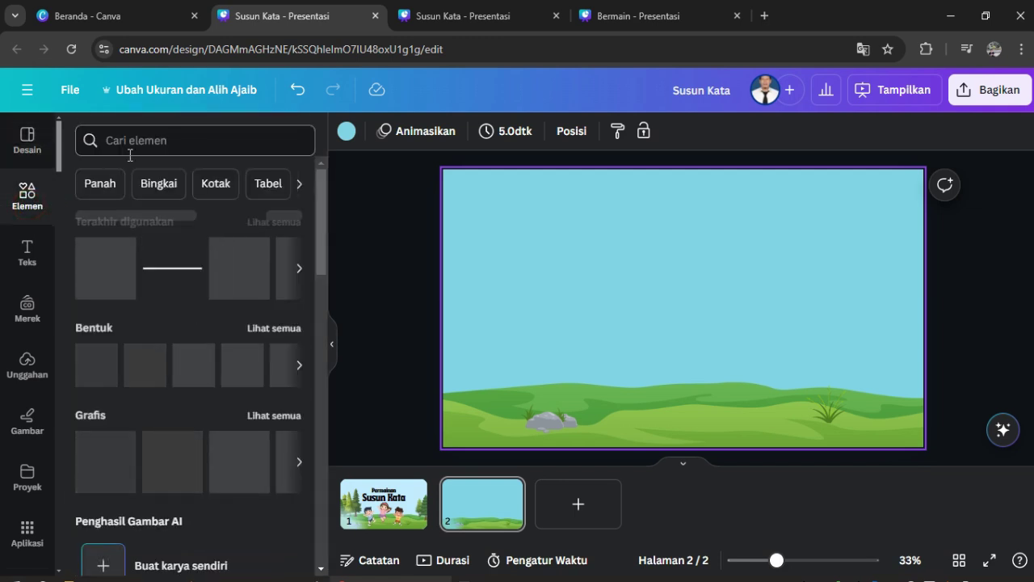
pyautogui.click(176, 136)
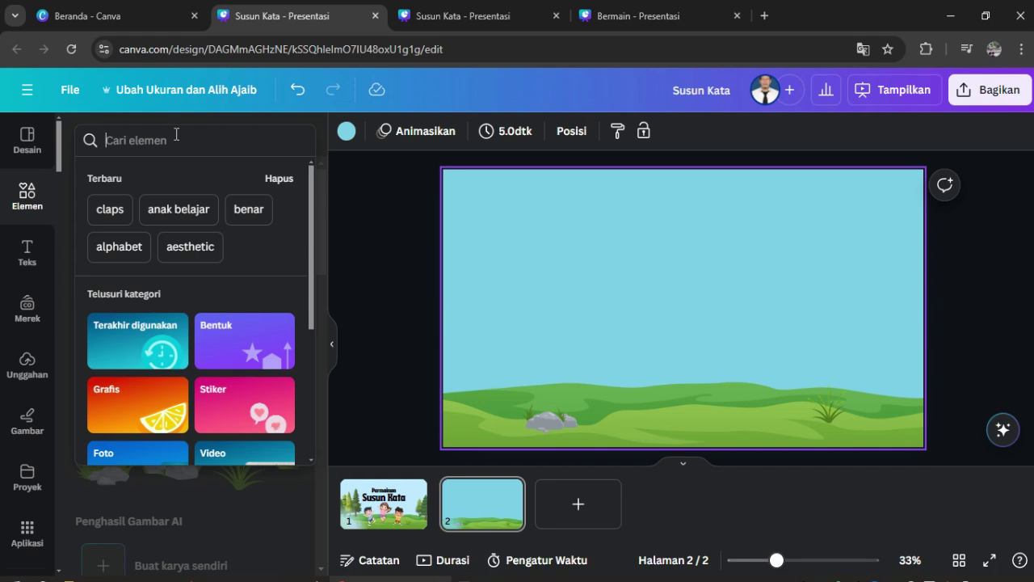
pyautogui.write('ber')
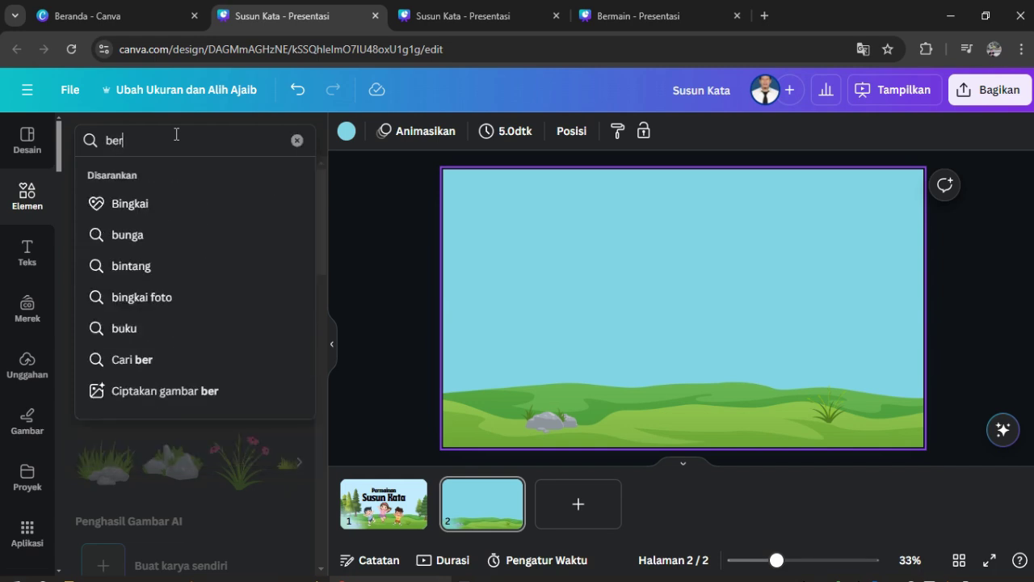
pyautogui.write('main')
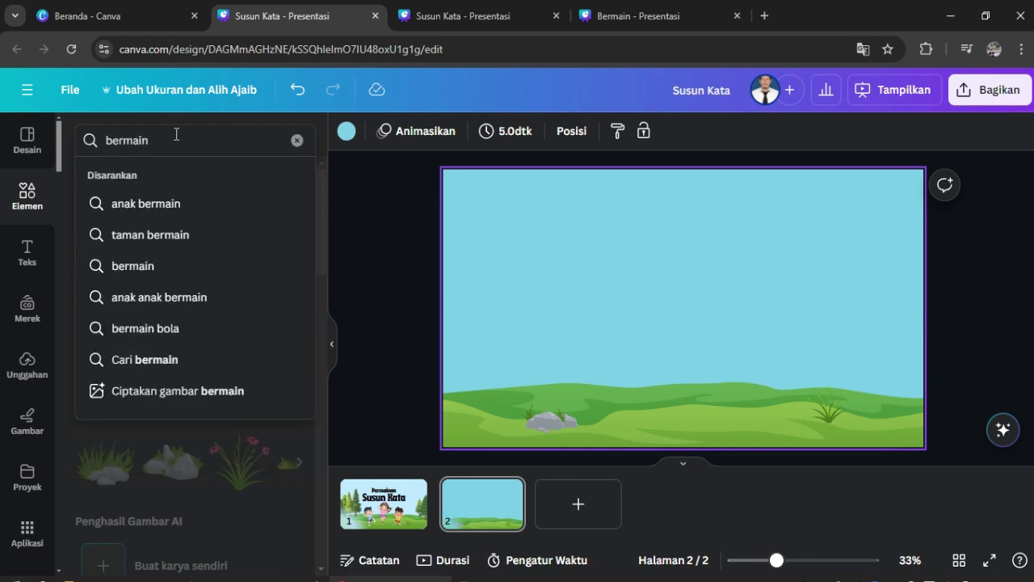
pyautogui.click(176, 203)
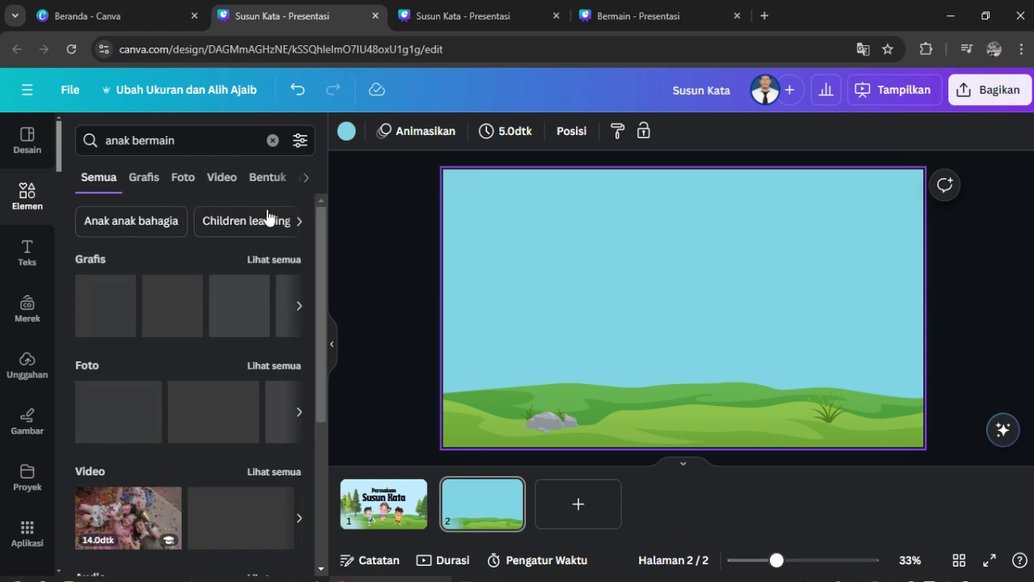
pyautogui.click(280, 259)
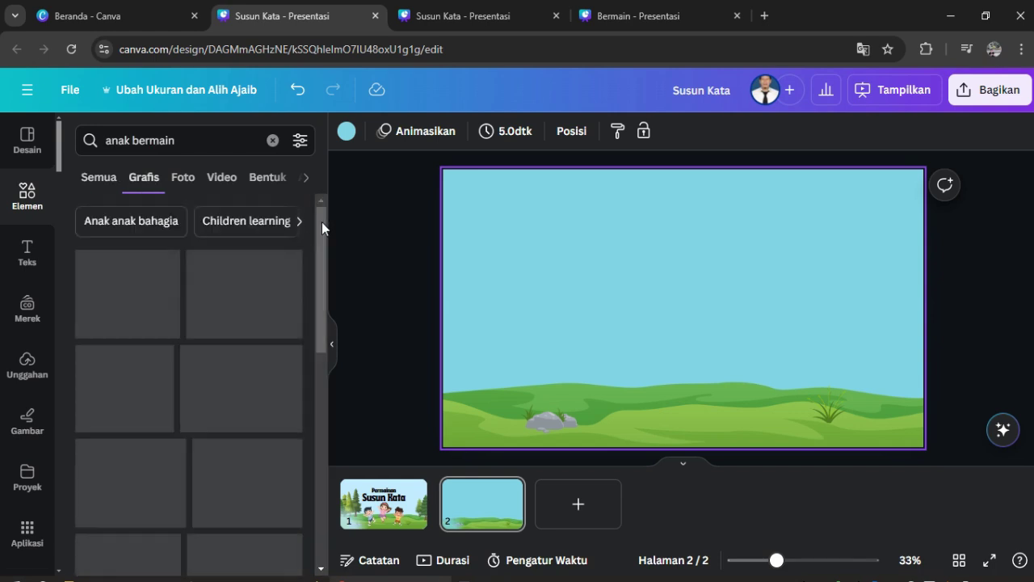
pyautogui.moveTo(321, 221); pyautogui.dragTo(312, 185)
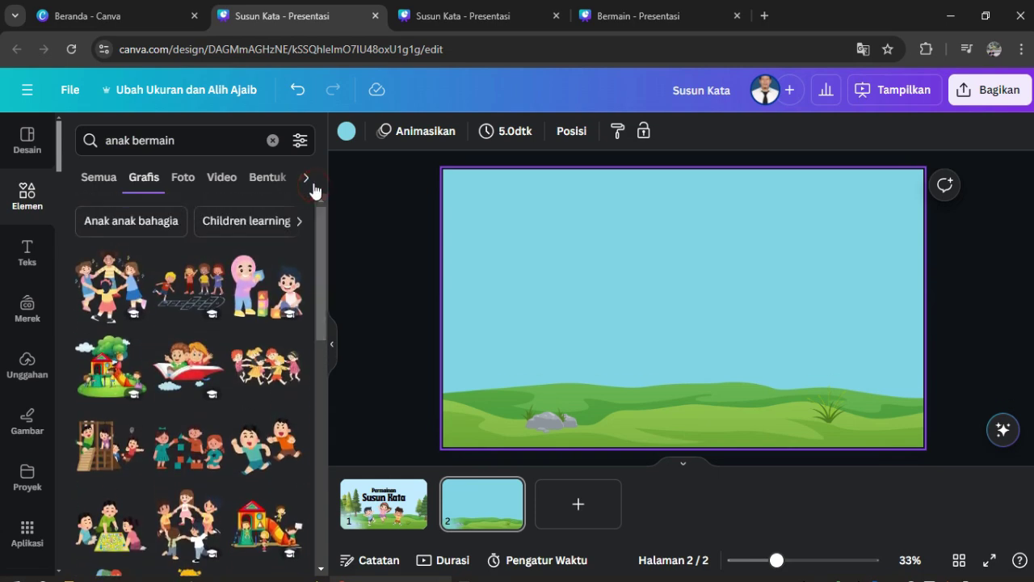
# Step: Search the graphics for "anak belajr" and insert the red-shirted boy reading a blue book on page 2
pyautogui.click(181, 140)
pyautogui.hotkey('ctrl', 'a')
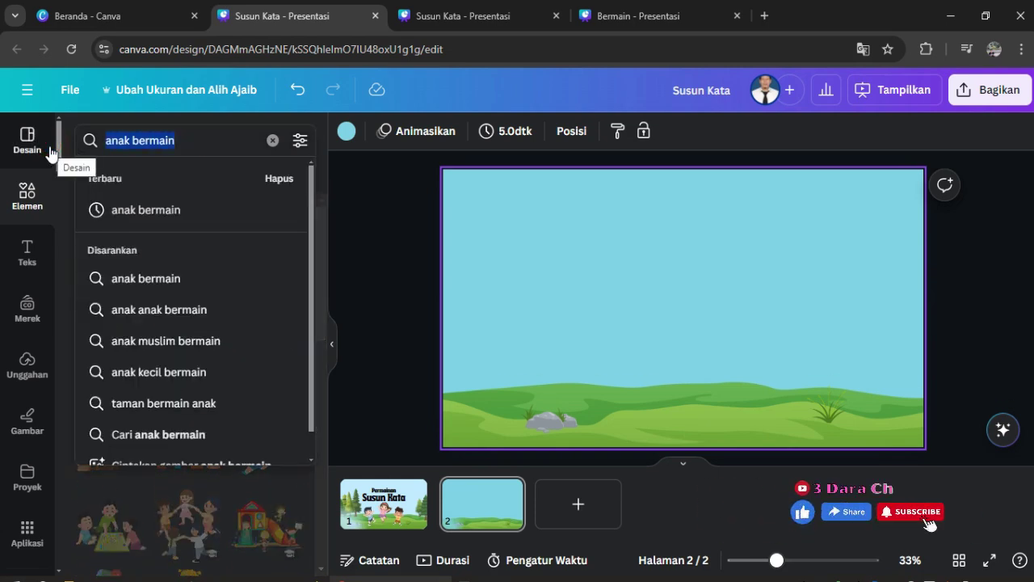
pyautogui.write('anak belajr')
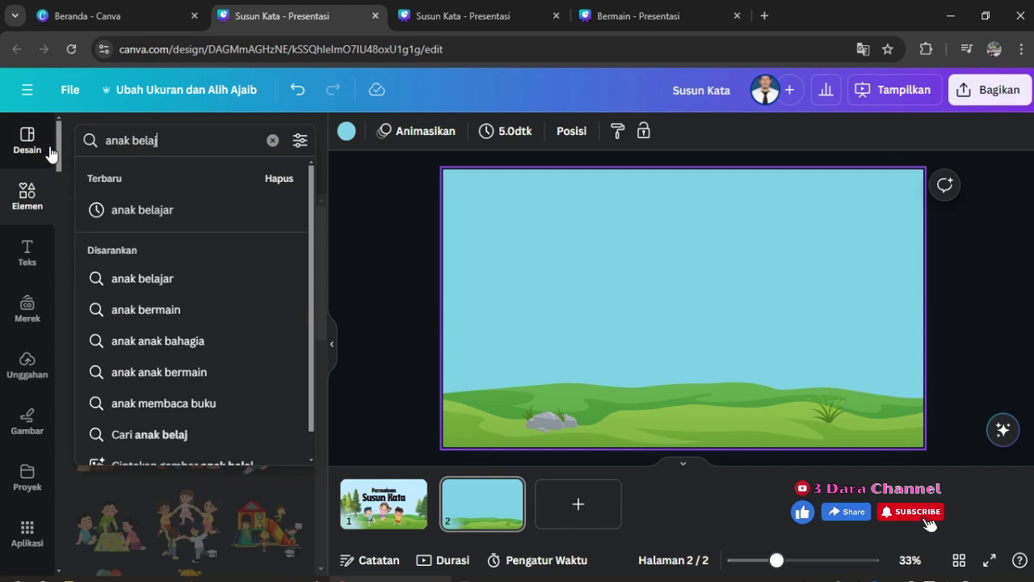
pyautogui.press('Return')
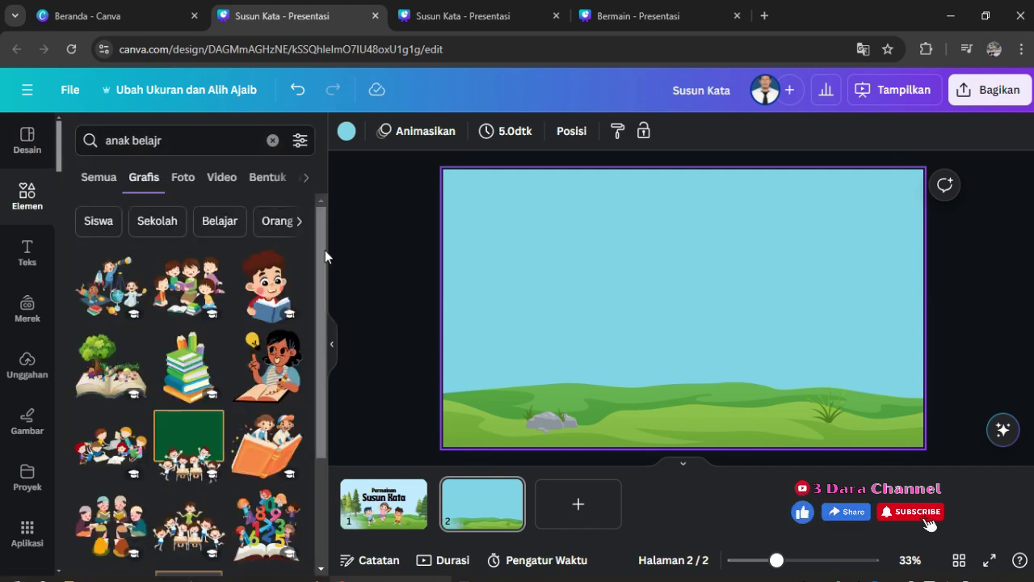
pyautogui.moveTo(325, 250); pyautogui.dragTo(303, 268)
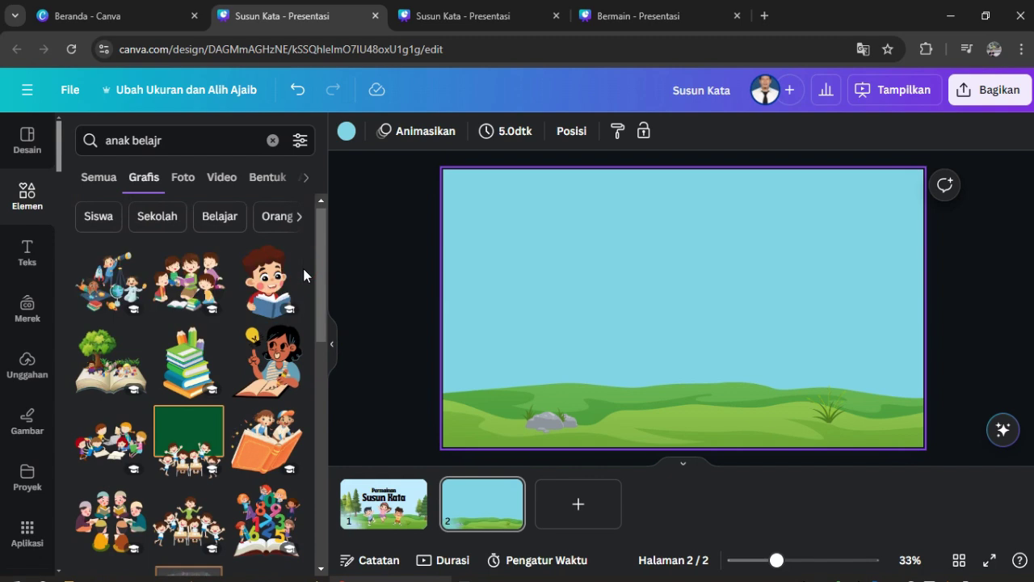
pyautogui.click(269, 281)
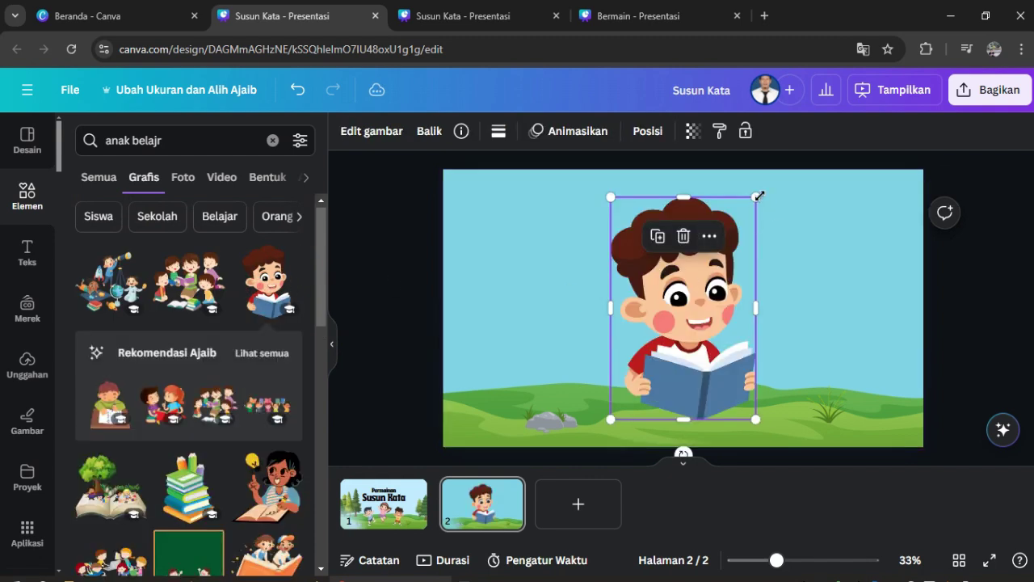
# Step: Shrink the reading boy to about half the page height and place him in the upper-left area of page 2
pyautogui.moveTo(752, 196); pyautogui.dragTo(701, 285)
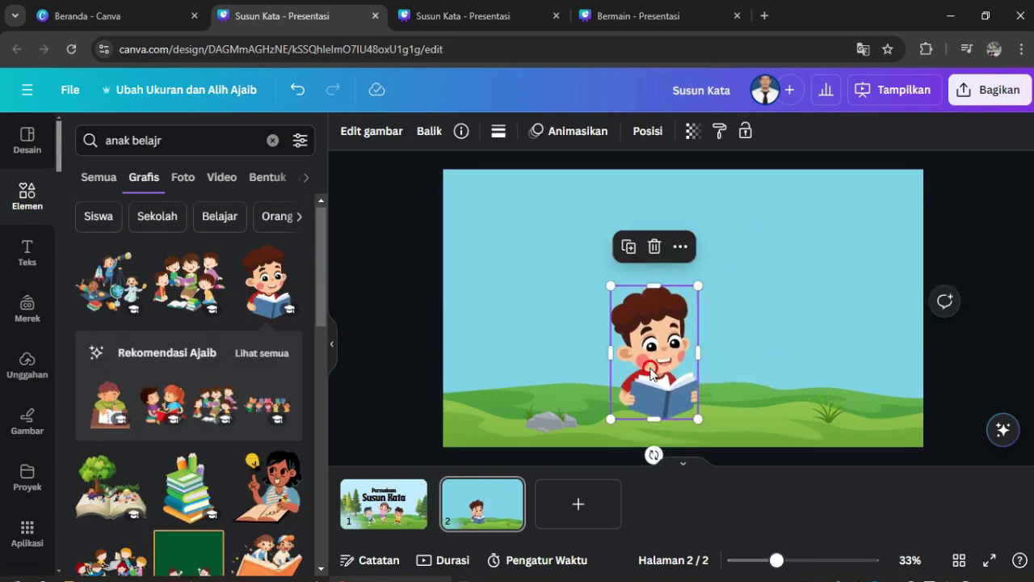
pyautogui.moveTo(651, 368); pyautogui.dragTo(514, 290)
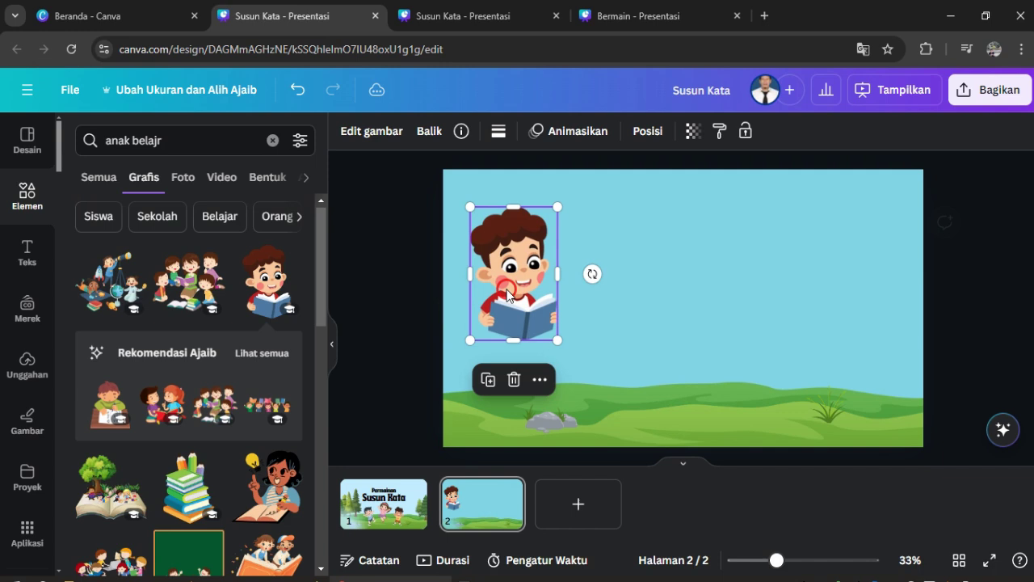
pyautogui.click(406, 286)
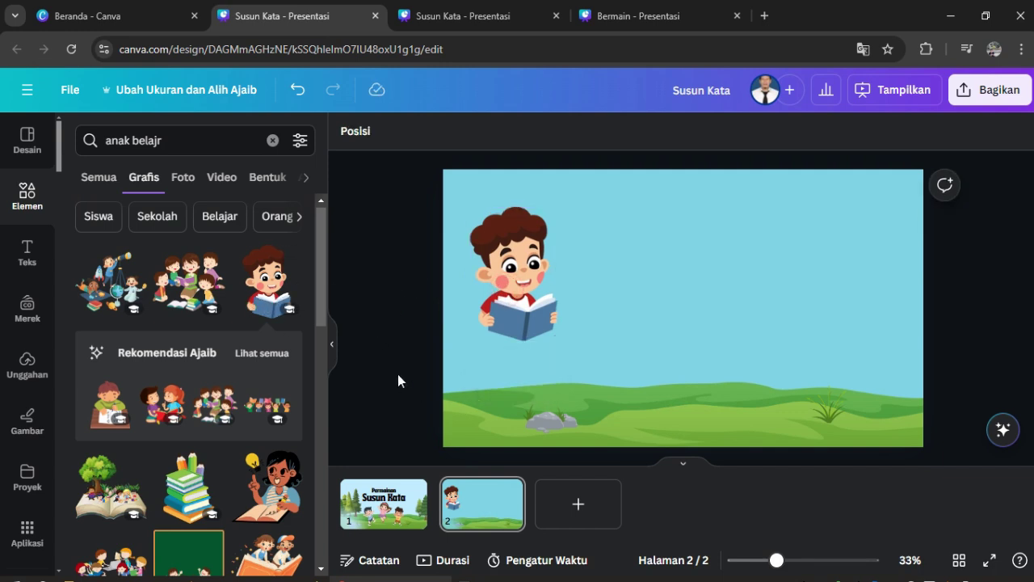
# Step: Copy the "Susun Kata" title text from page 1 onto page 2
pyautogui.click(396, 514)
pyautogui.click(655, 274)
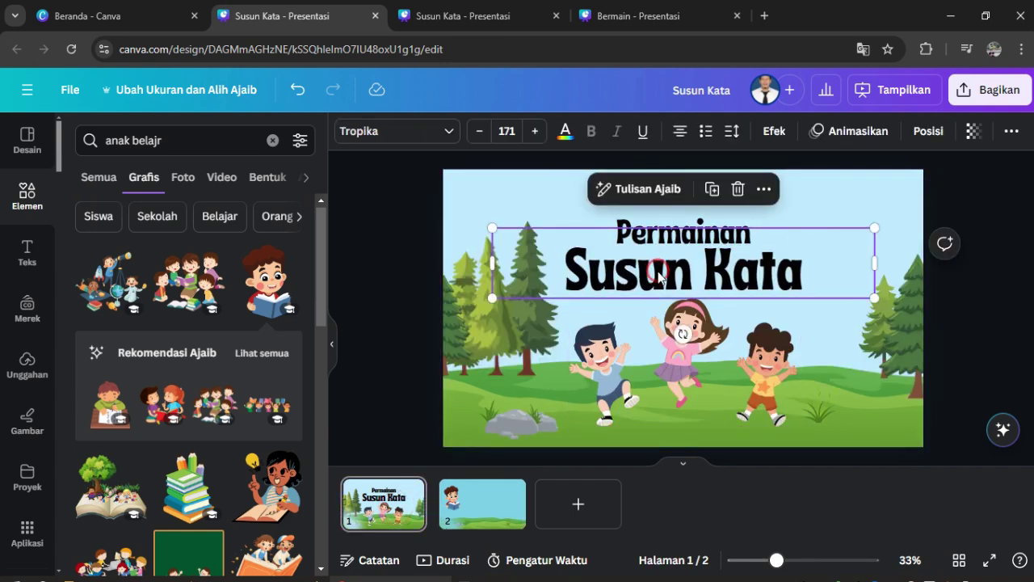
pyautogui.click(465, 514)
pyautogui.hotkey('ctrl', 'v')
# Step: Replace the copied title on page 2 with the spaced letters "b l a j r a e" and narrow its text box to fit
pyautogui.doubleClick(792, 275)
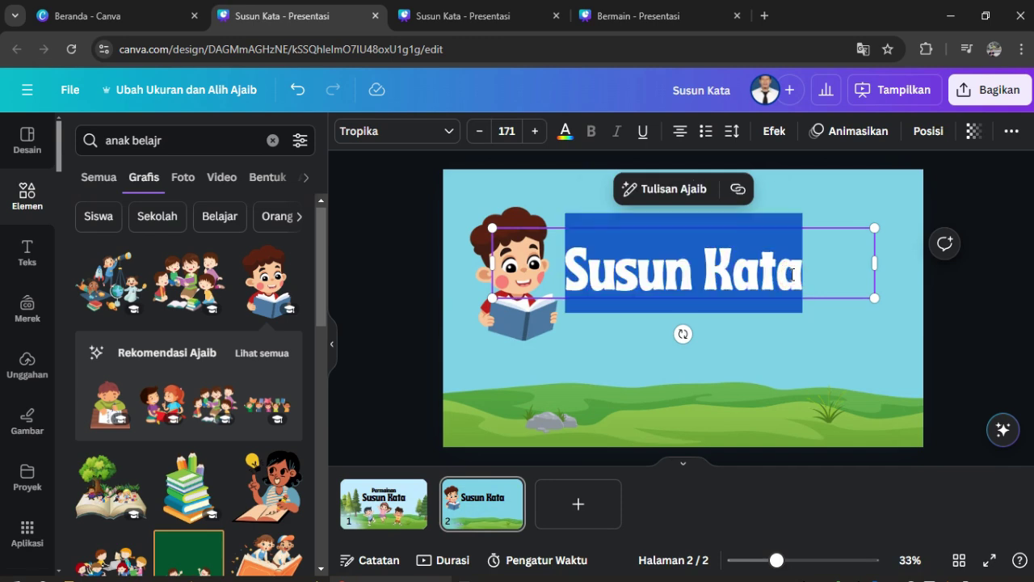
pyautogui.write('b')
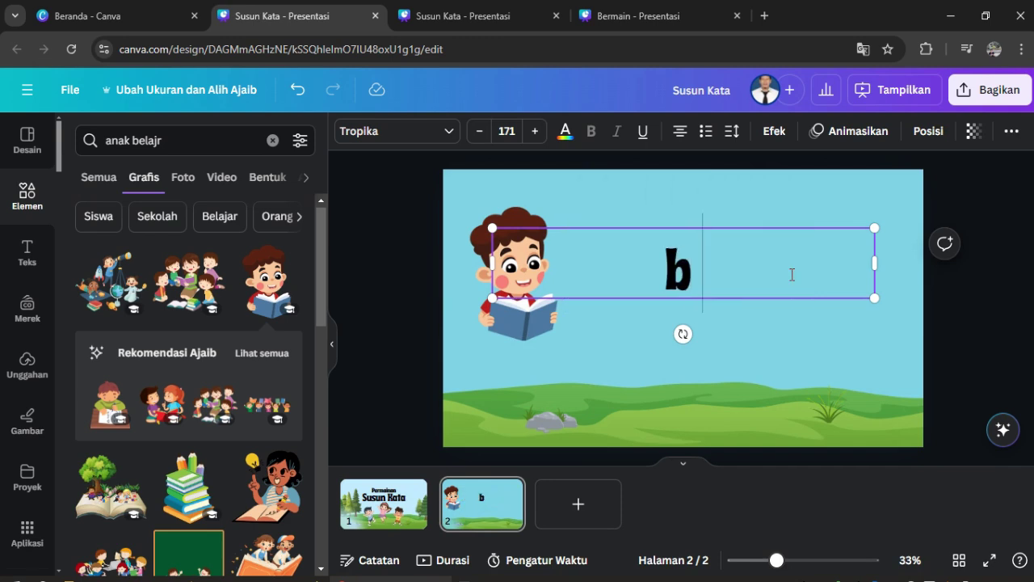
pyautogui.write(' l a')
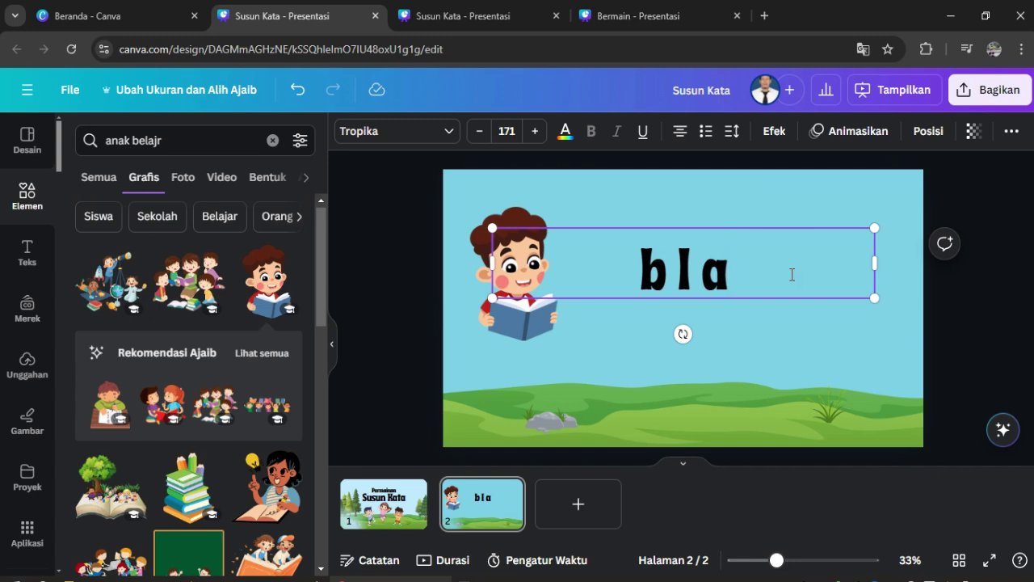
pyautogui.write(' j')
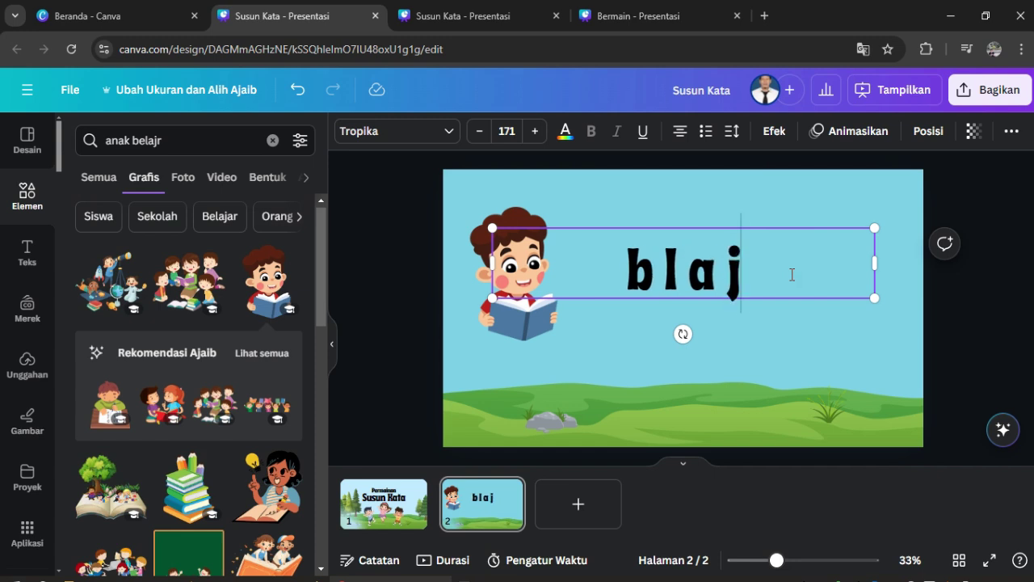
pyautogui.write(' r a e')
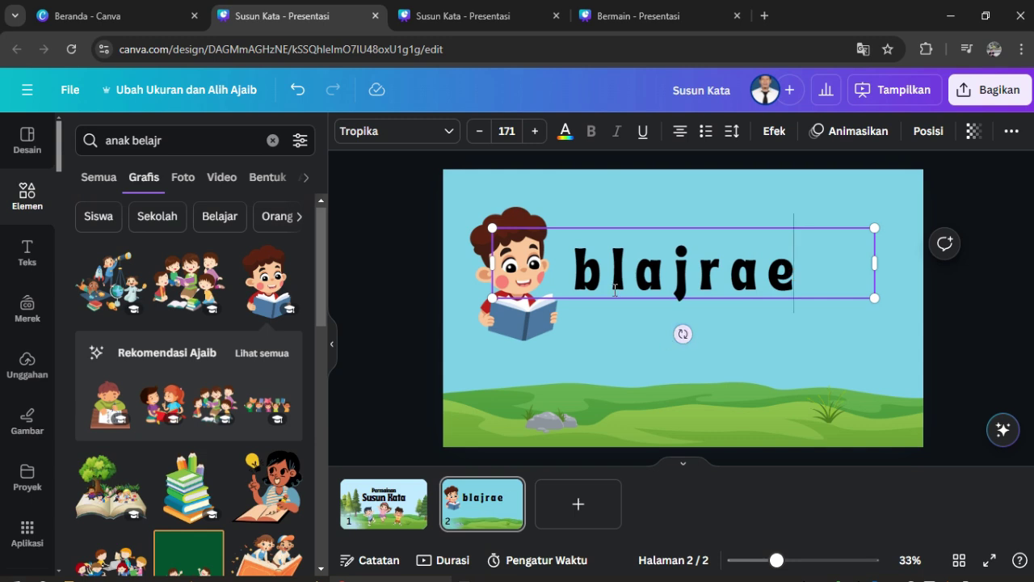
pyautogui.moveTo(489, 264); pyautogui.dragTo(629, 266)
pyautogui.click(976, 295)
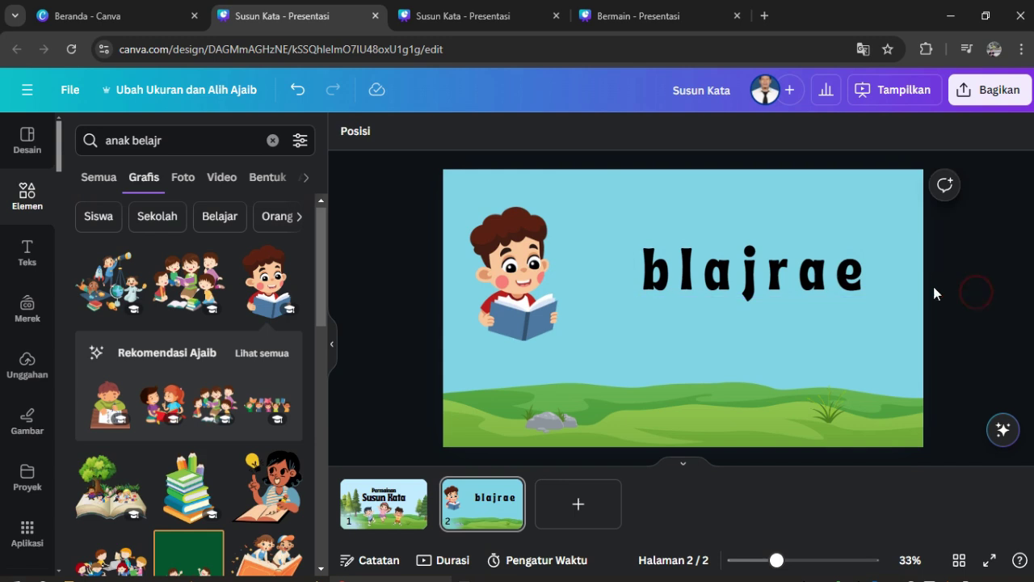
# Step: Move the scrambled letters up beside the reading boy's head and nudge the boy closer to the page's upper-left corner
pyautogui.moveTo(847, 284); pyautogui.dragTo(762, 238)
pyautogui.click(972, 259)
pyautogui.moveTo(550, 243); pyautogui.dragTo(541, 230)
pyautogui.moveTo(549, 194)
pyautogui.mouseDown()
pyautogui.moveTo(564, 173)
pyautogui.moveTo(554, 185)
pyautogui.mouseUp()
pyautogui.click(412, 241)
pyautogui.moveTo(714, 243); pyautogui.dragTo(709, 229)
pyautogui.click(969, 272)
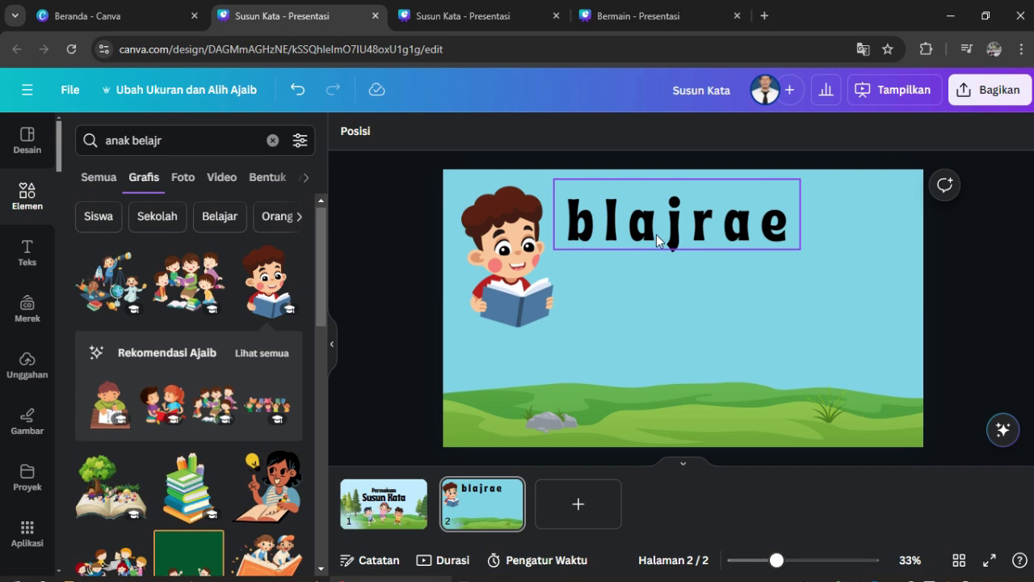
# Step: Insert a plain line on page 2, shorten it to about one letter's width and place it below the boy
pyautogui.click(670, 321)
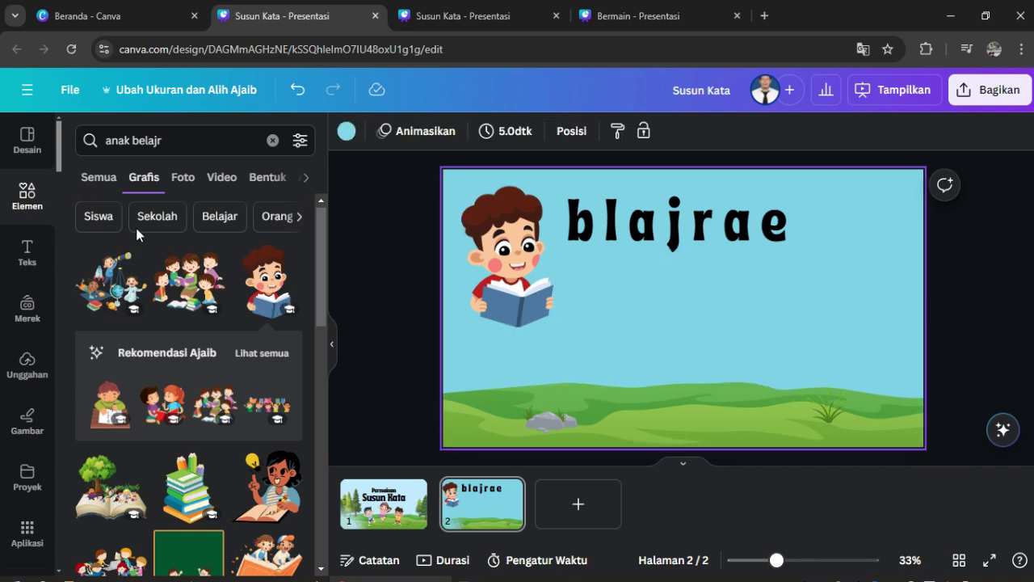
pyautogui.click(27, 194)
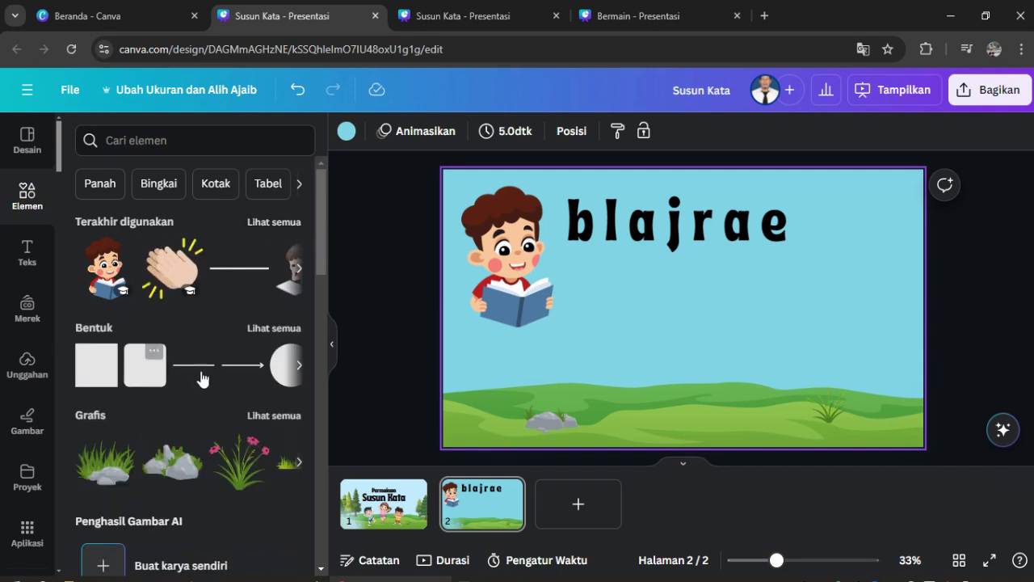
pyautogui.click(194, 365)
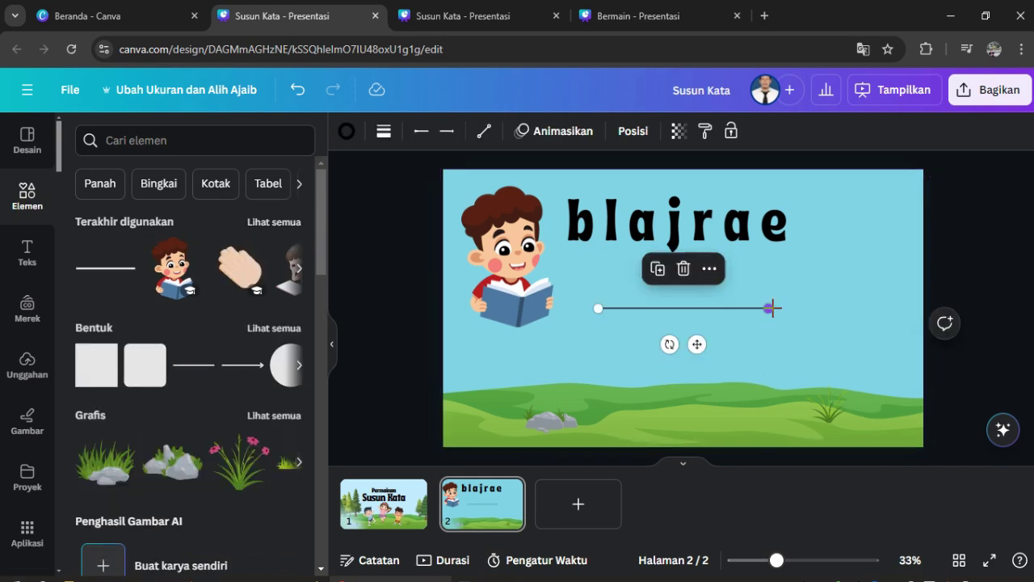
pyautogui.moveTo(762, 308); pyautogui.dragTo(542, 409)
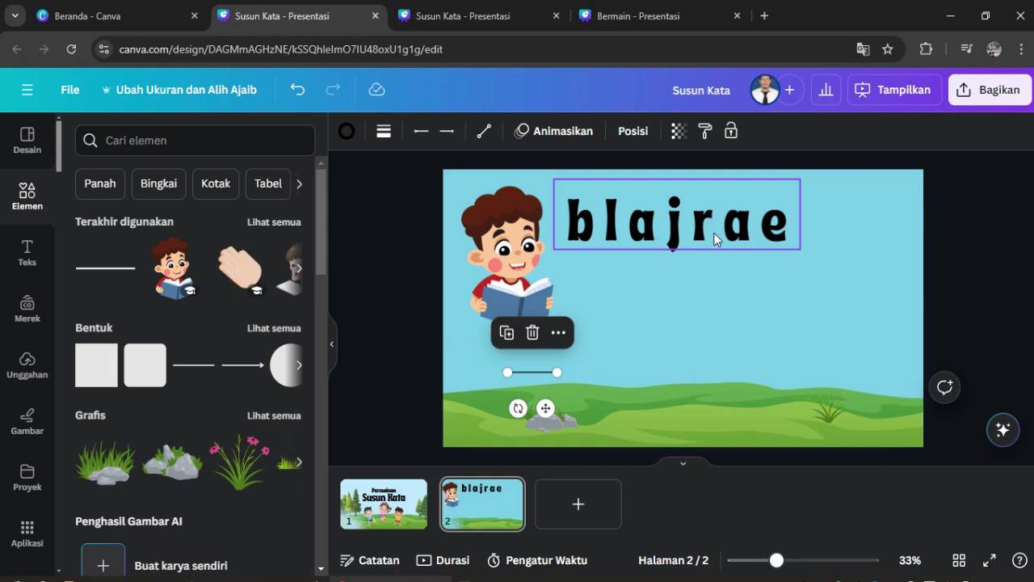
# Step: Duplicate the short line into a row of six evenly spaced answer lines above the grass
pyautogui.moveTo(544, 412); pyautogui.dragTo(608, 411)
pyautogui.click(575, 333)
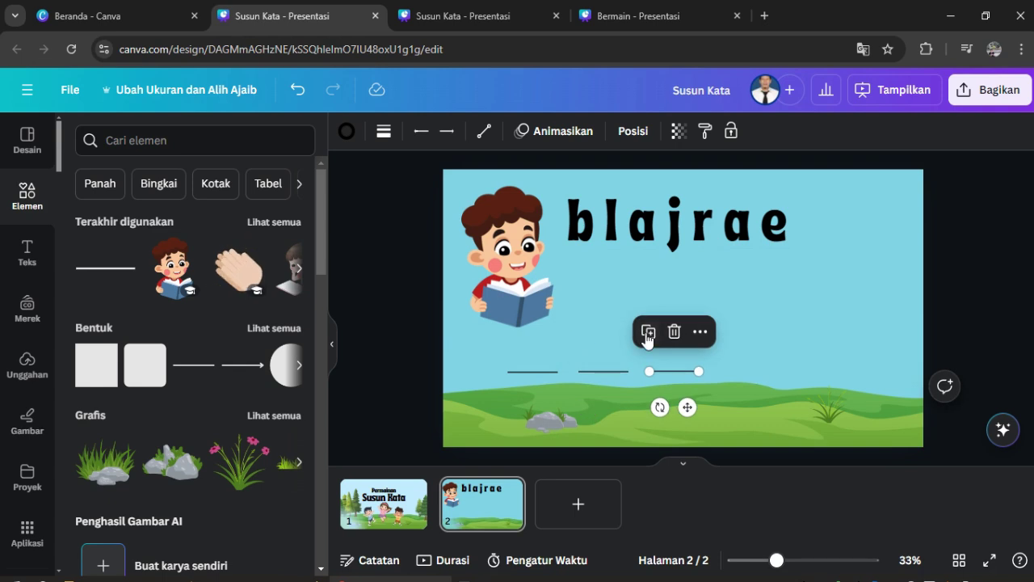
pyautogui.click(647, 332)
pyautogui.click(717, 332)
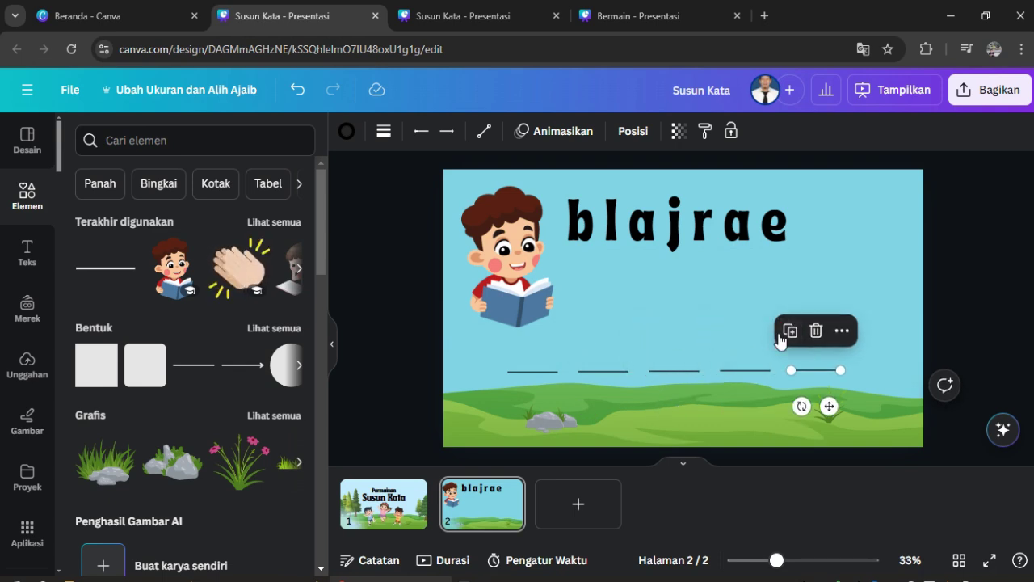
pyautogui.click(789, 331)
# Step: Shift the six answer lines left with smaller gaps, starting near the page's left edge
pyautogui.moveTo(531, 374); pyautogui.dragTo(492, 377)
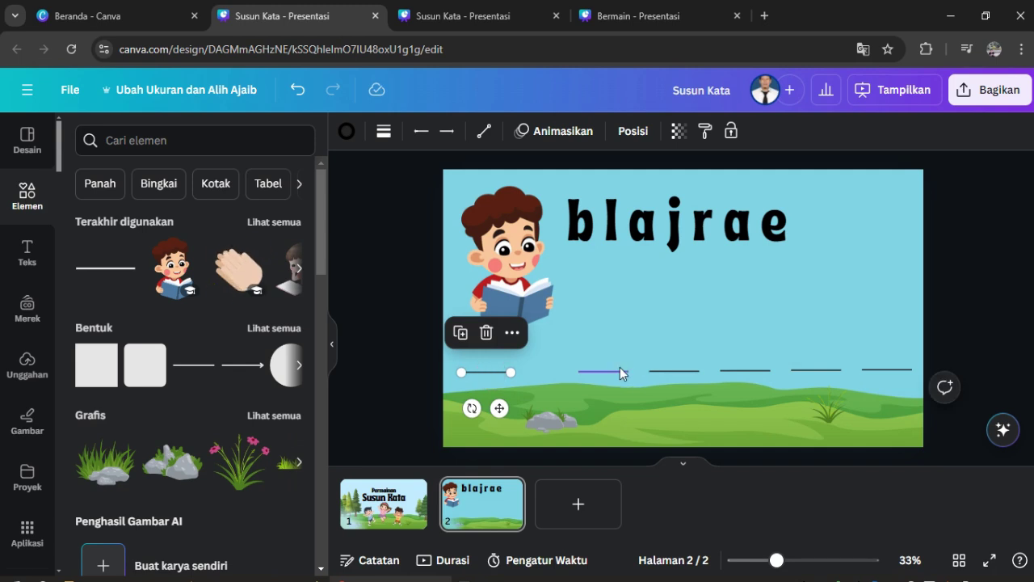
pyautogui.moveTo(612, 367); pyautogui.dragTo(563, 369)
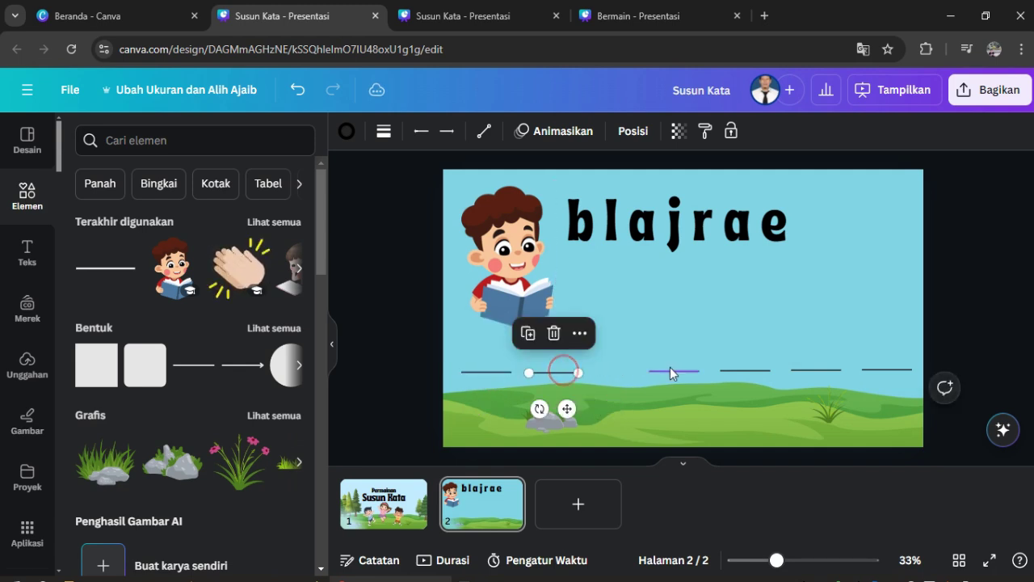
pyautogui.moveTo(670, 369); pyautogui.dragTo(617, 369)
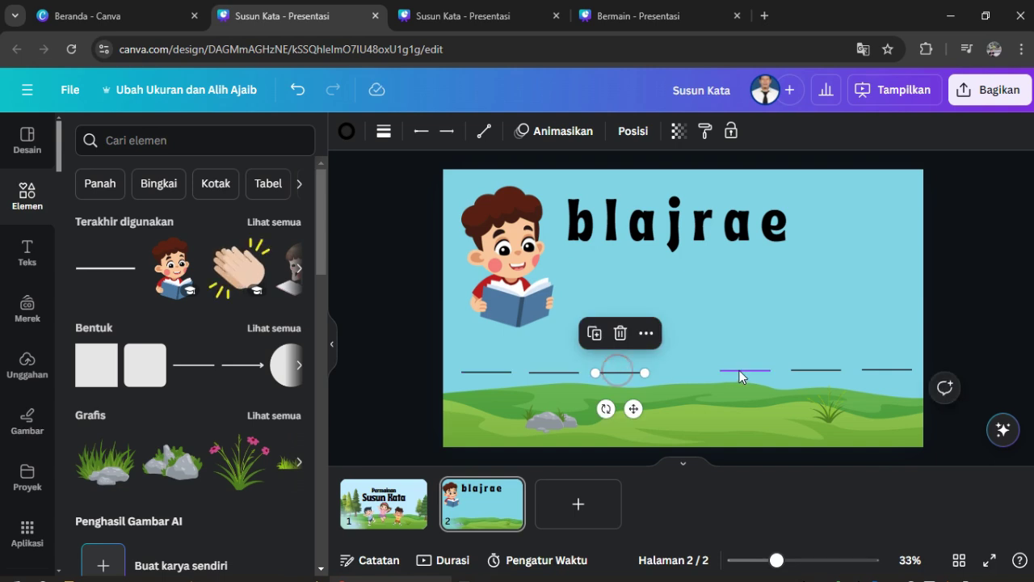
pyautogui.moveTo(743, 369); pyautogui.dragTo(683, 369)
pyautogui.click(804, 369)
pyautogui.moveTo(804, 370); pyautogui.dragTo(733, 367)
pyautogui.moveTo(882, 368); pyautogui.dragTo(802, 369)
pyautogui.click(948, 323)
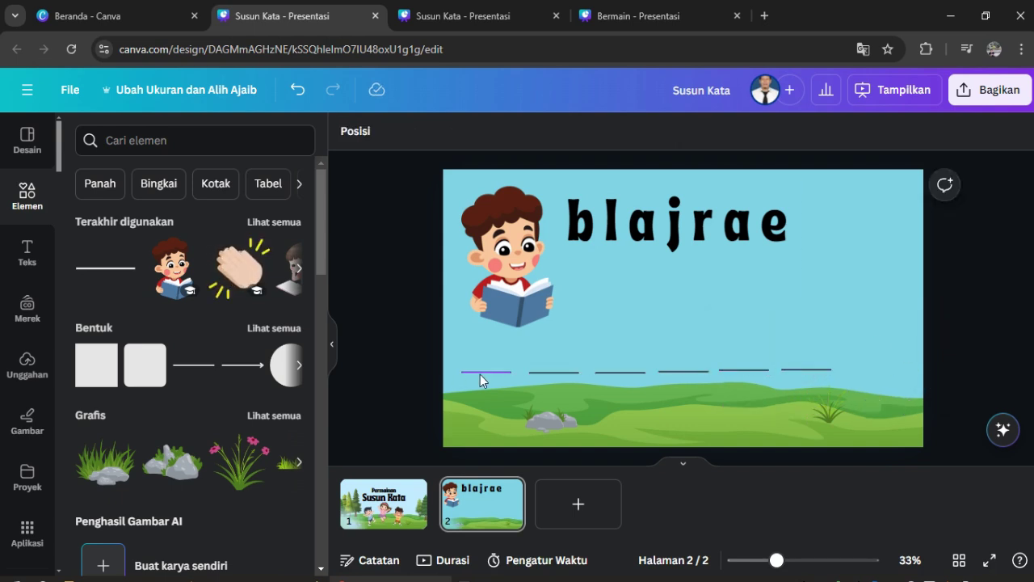
# Step: Duplicate the last answer line and place the copy at the end of the row as the seventh line
pyautogui.click(814, 370)
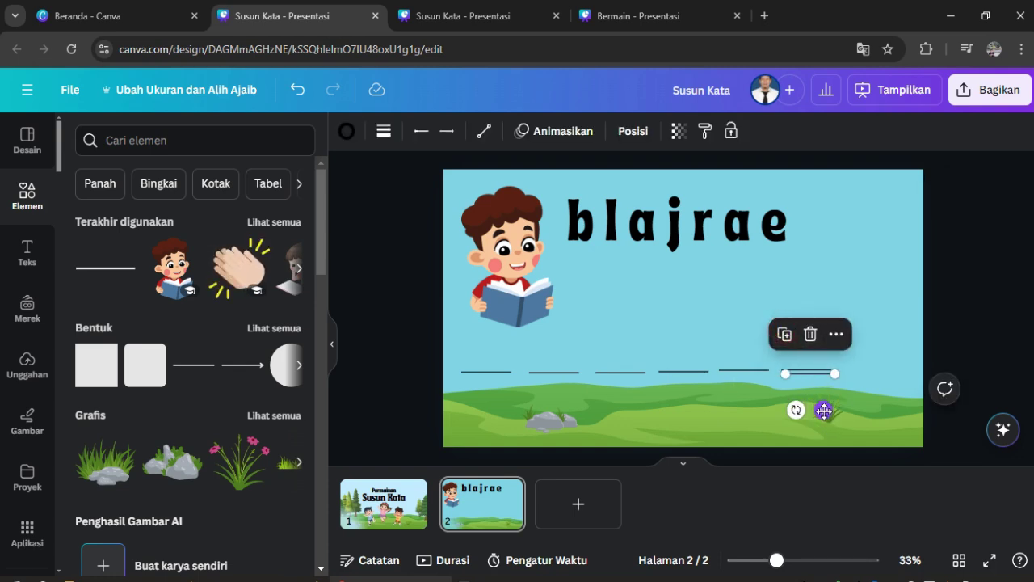
pyautogui.moveTo(823, 411); pyautogui.dragTo(892, 403)
pyautogui.click(973, 311)
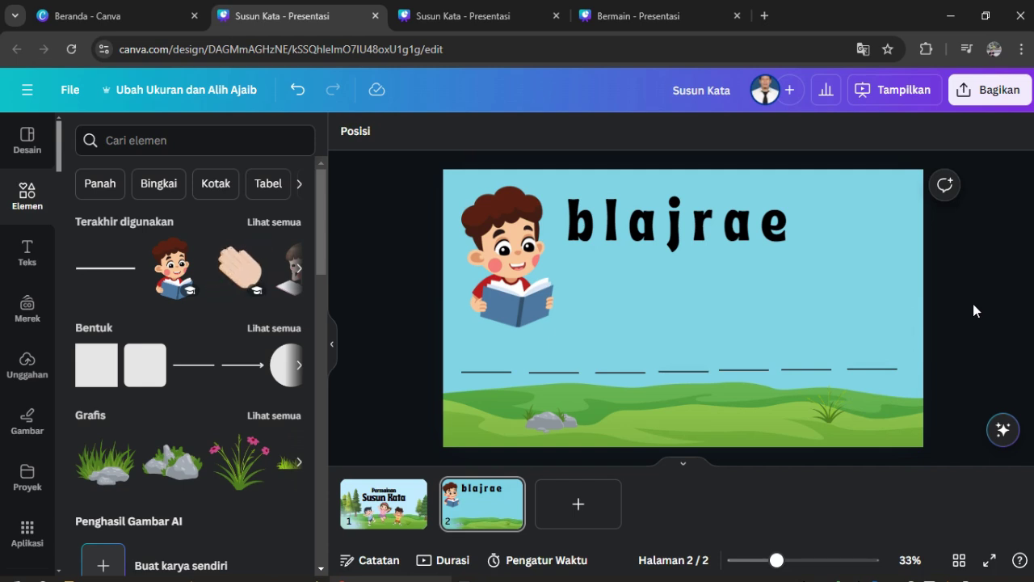
# Step: Duplicate the scrambled letters, change the copy to "b", narrow its box and place it on the first answer line
pyautogui.click(676, 231)
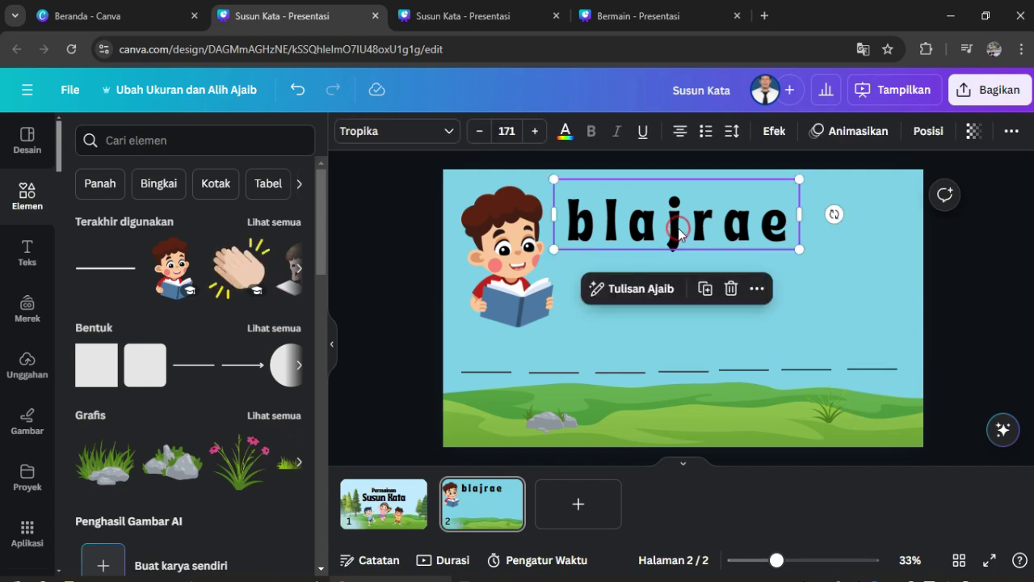
pyautogui.click(705, 290)
pyautogui.moveTo(704, 231); pyautogui.dragTo(689, 338)
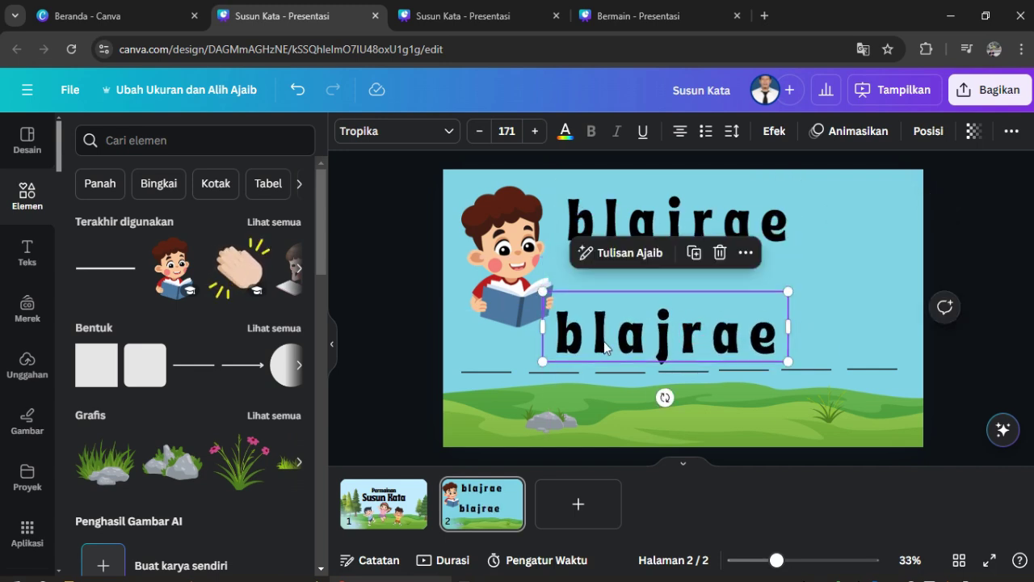
pyautogui.doubleClick(602, 338)
pyautogui.write('b')
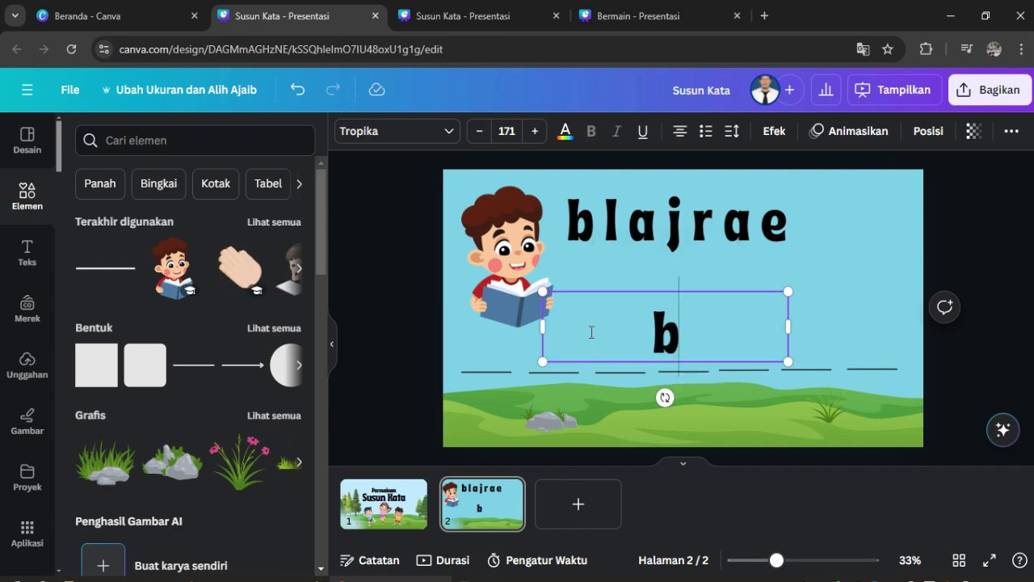
pyautogui.moveTo(789, 327); pyautogui.dragTo(489, 350)
pyautogui.click(1015, 269)
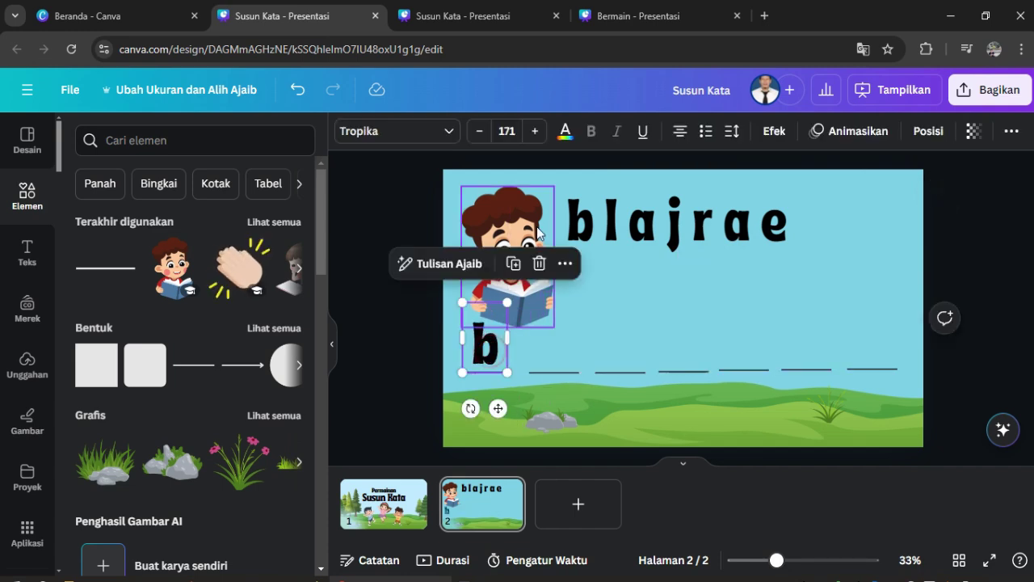
# Step: Shrink the reading boy slightly so he clears the letter b below him
pyautogui.click(521, 300)
pyautogui.moveTo(553, 327); pyautogui.dragTo(541, 309)
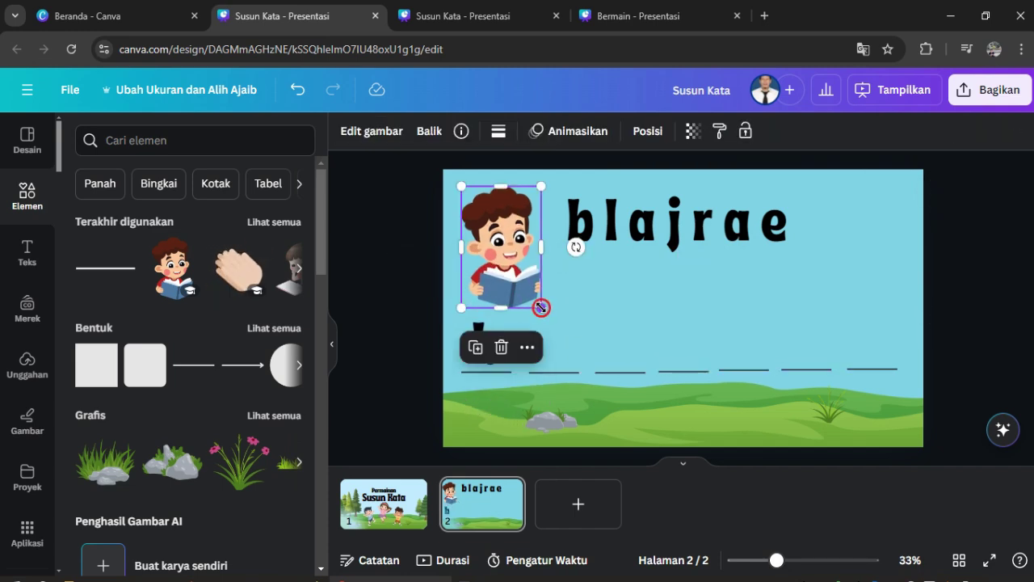
pyautogui.click(392, 264)
# Step: Place a copy of the letter b on the second answer line and change it to "e"
pyautogui.click(489, 345)
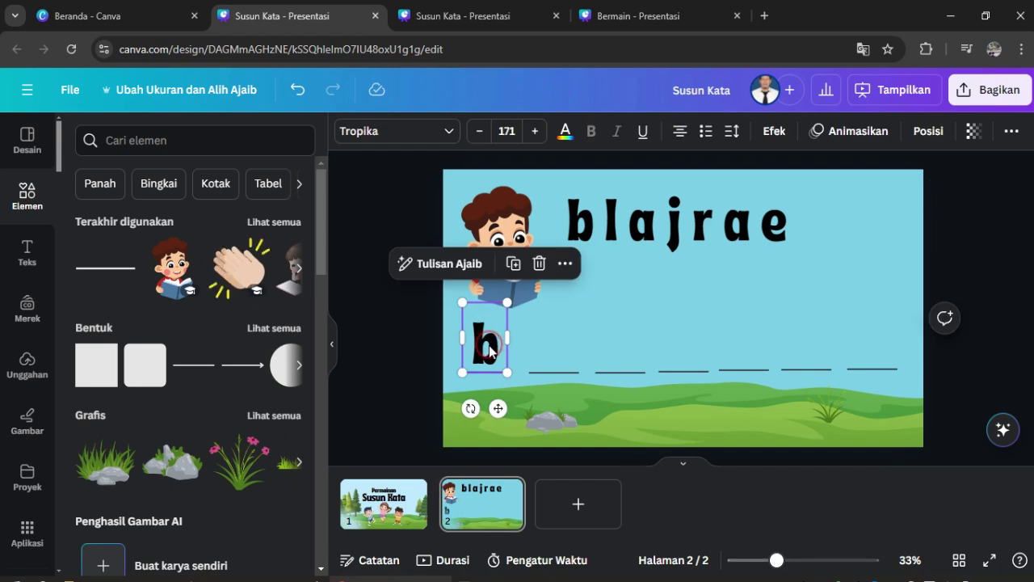
pyautogui.moveTo(488, 349); pyautogui.dragTo(563, 354)
pyautogui.doubleClick(562, 352)
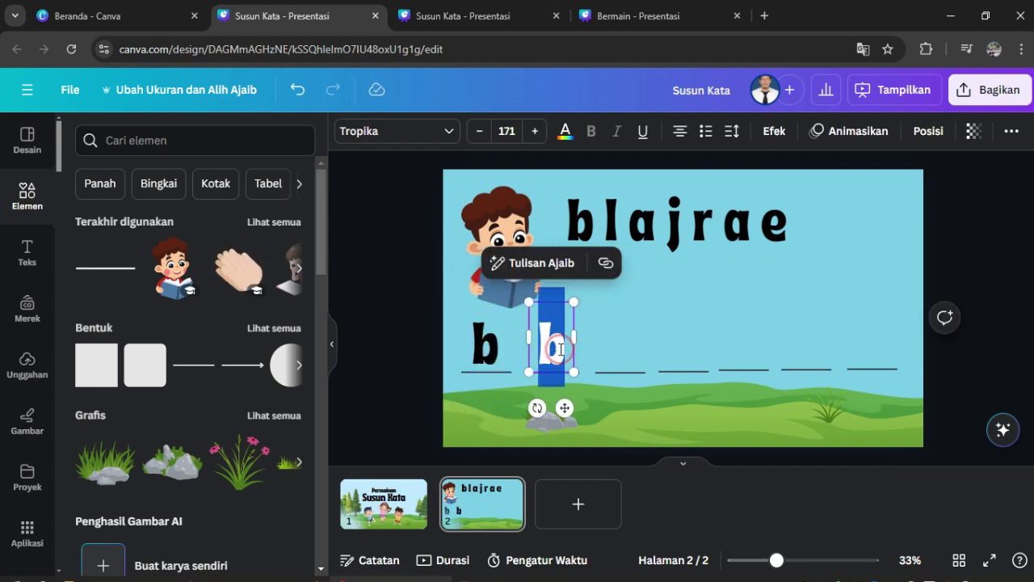
pyautogui.write('e')
pyautogui.click(674, 299)
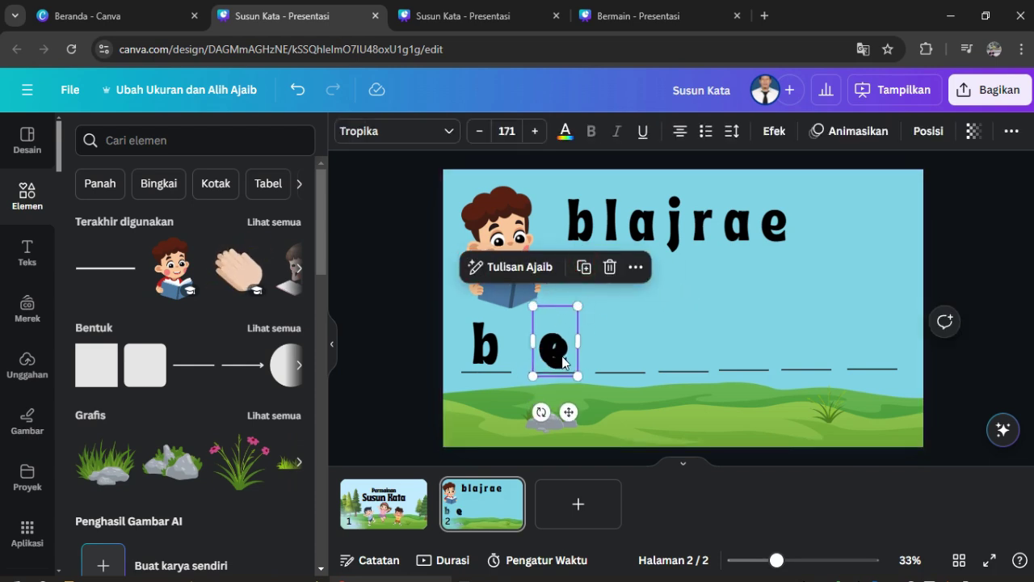
# Step: Duplicate the letter e onto the third answer line and change the copy to "l"
pyautogui.click(582, 266)
pyautogui.moveTo(614, 347); pyautogui.dragTo(616, 349)
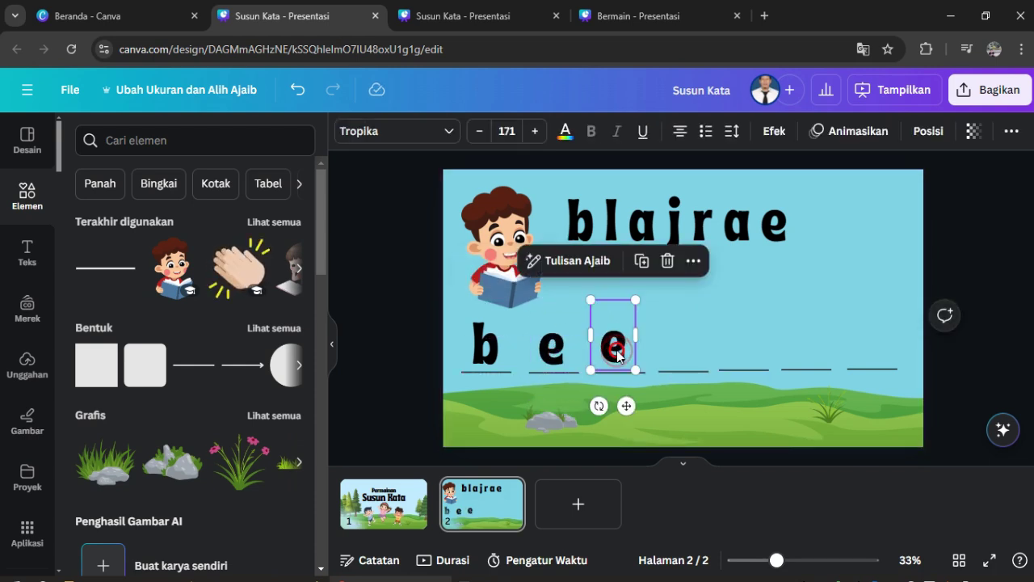
pyautogui.doubleClick(619, 351)
pyautogui.write('l')
pyautogui.click(743, 315)
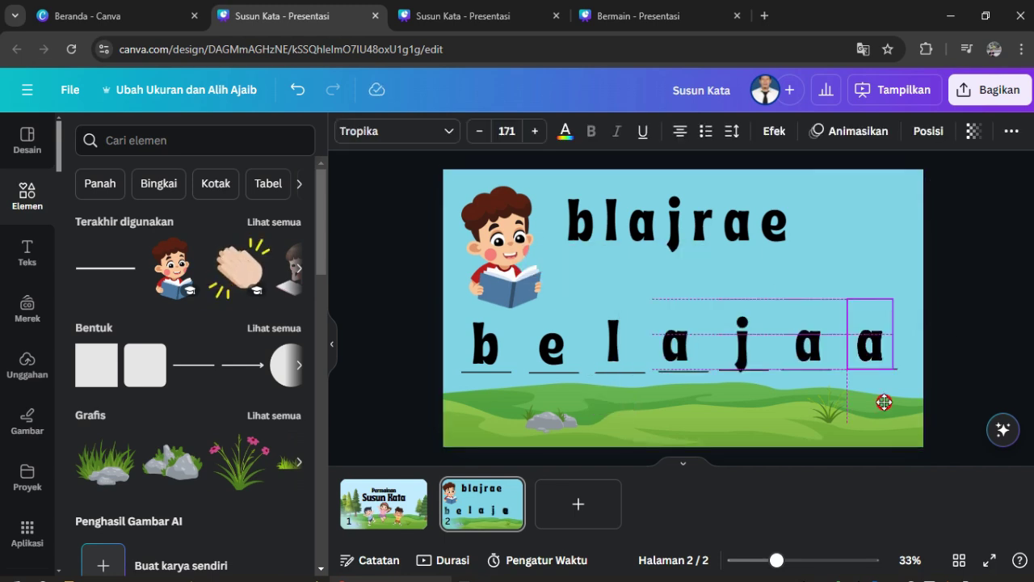
# Step: Change the copied letter on the seventh answer line to "r" to complete the word "belajar"
pyautogui.click(869, 343)
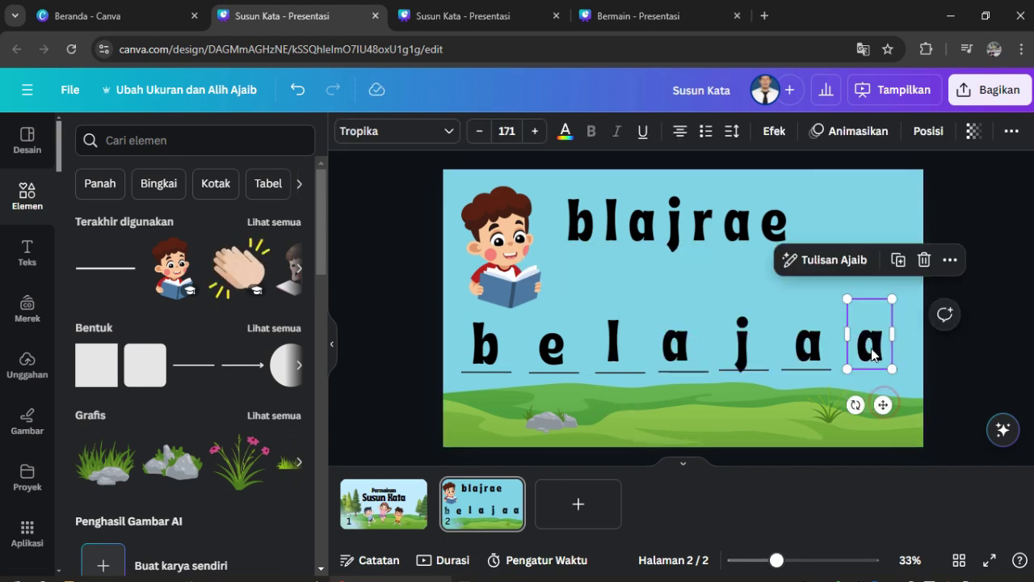
pyautogui.doubleClick(870, 346)
pyautogui.write('r')
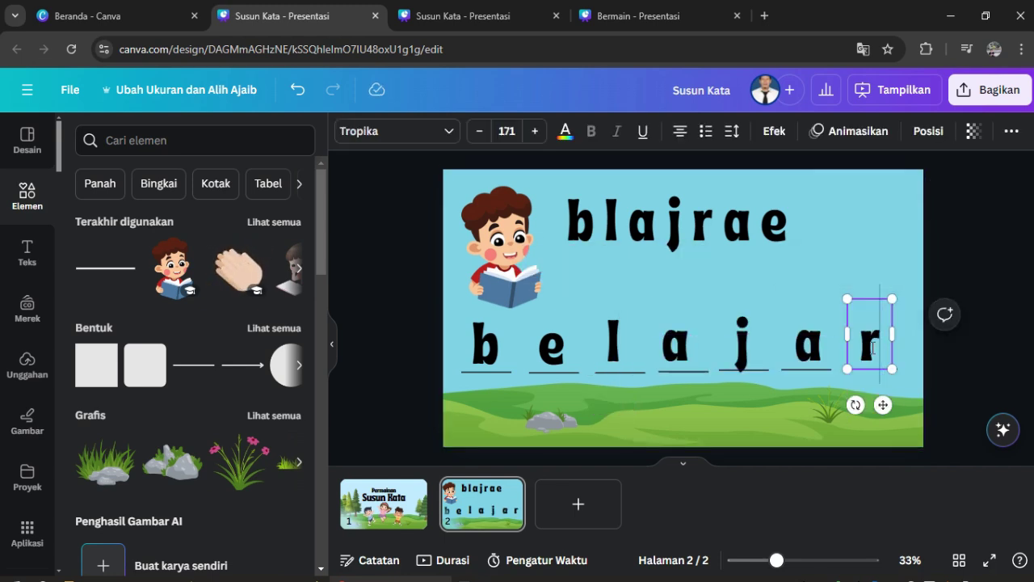
pyautogui.click(981, 235)
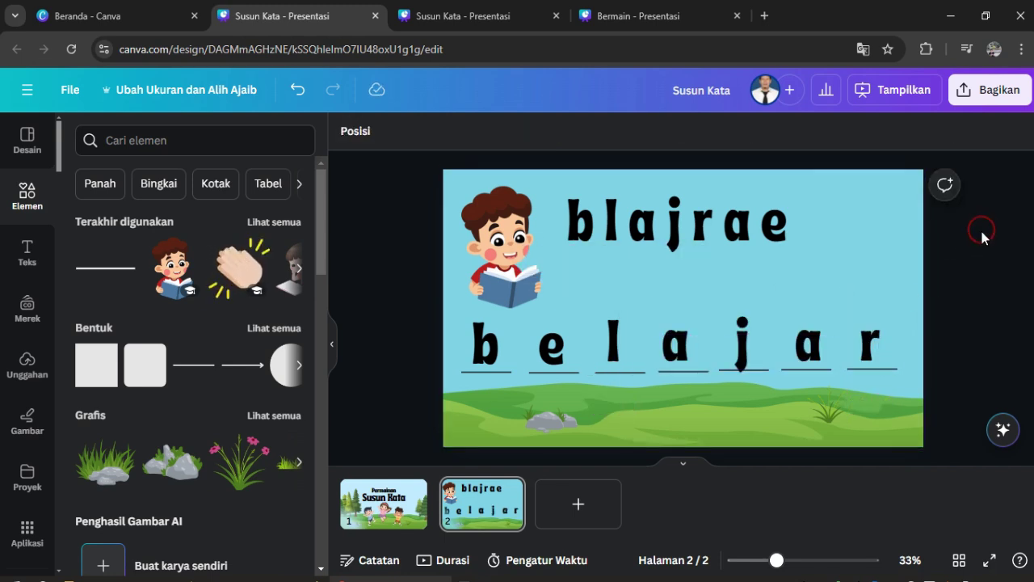
# Step: Raise the letter r slightly above the seventh answer line
pyautogui.click(873, 346)
pyautogui.moveTo(873, 346); pyautogui.dragTo(877, 340)
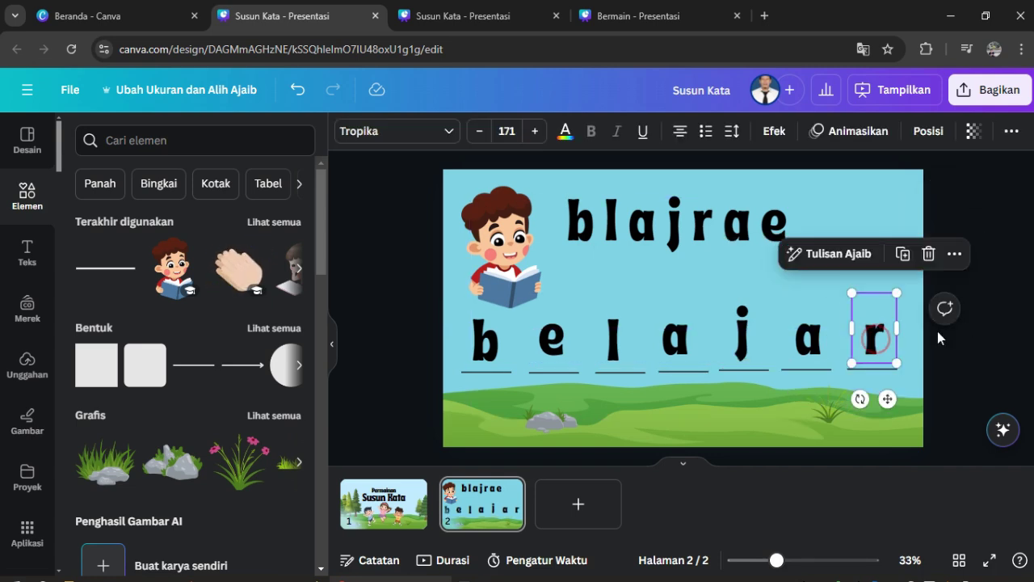
pyautogui.click(999, 357)
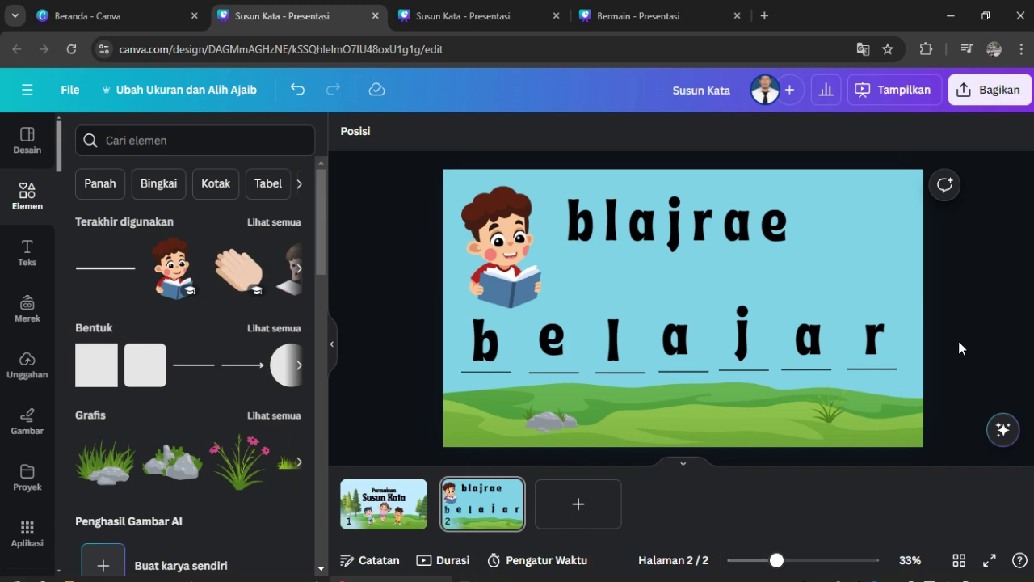
pyautogui.moveTo(420, 373); pyautogui.dragTo(476, 377)
pyautogui.click(389, 385)
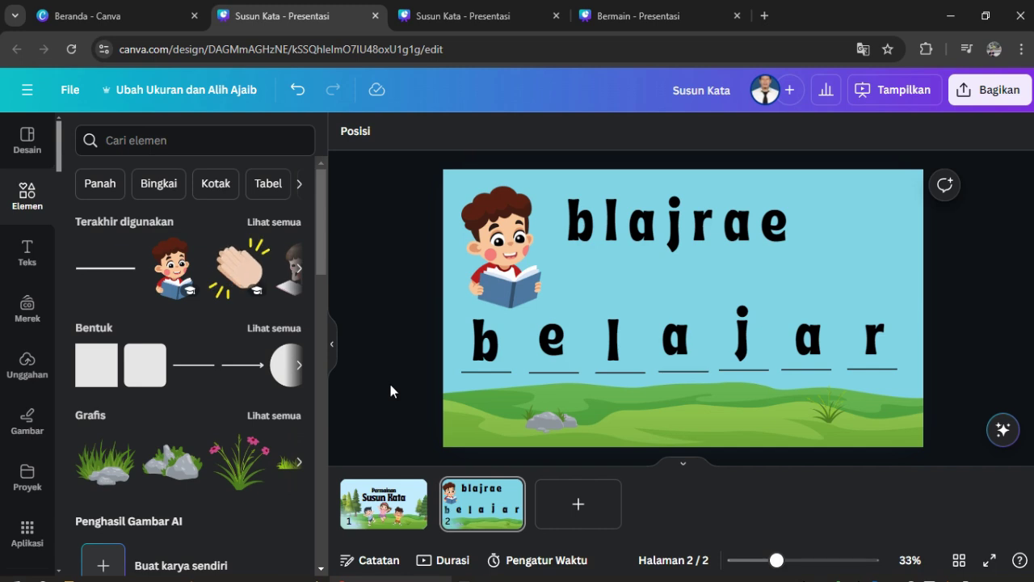
# Step: Apply the Bounce text animation to the letter b on the first answer line and make it appear on click
pyautogui.click(480, 355)
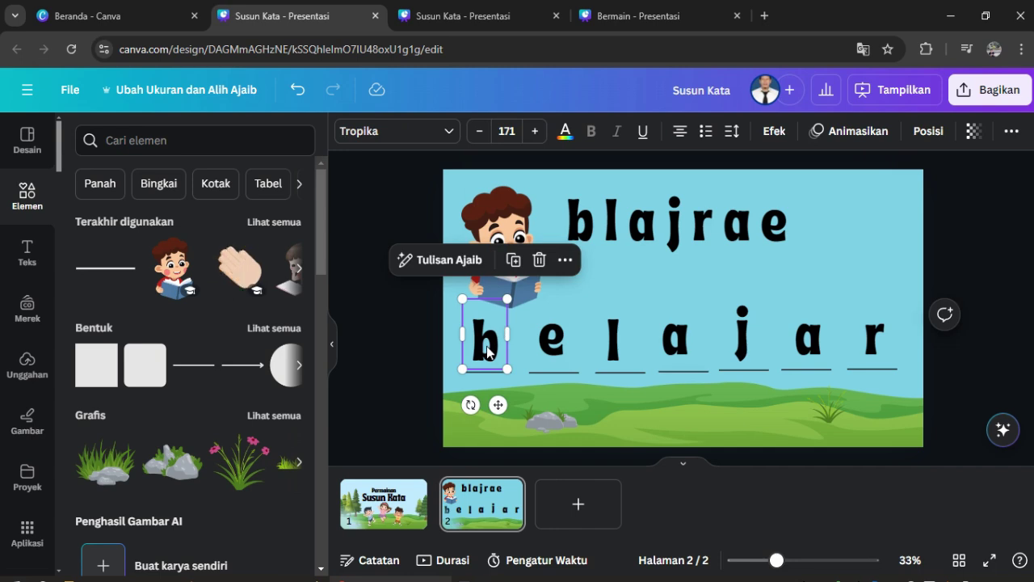
pyautogui.click(855, 144)
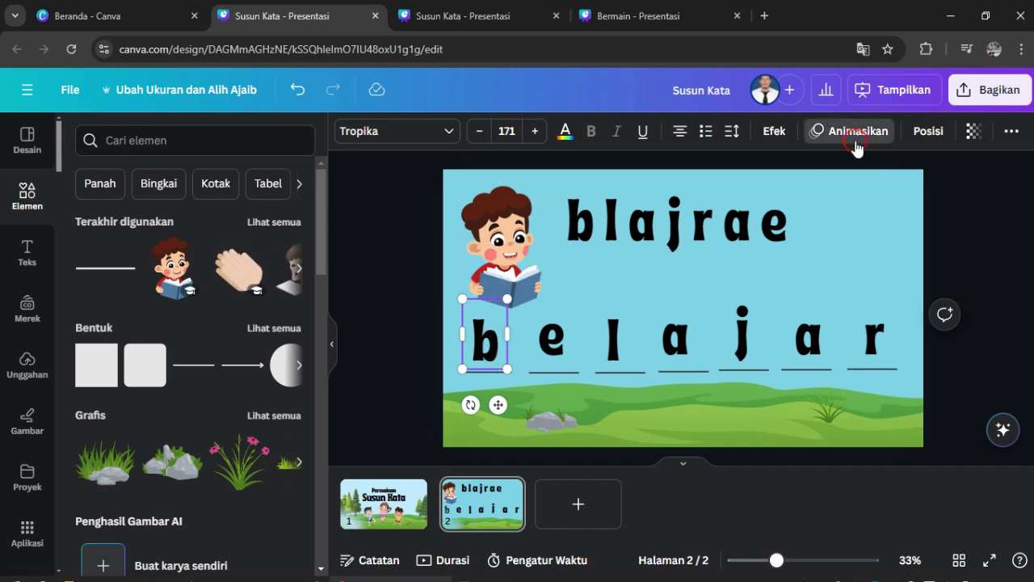
pyautogui.click(320, 365)
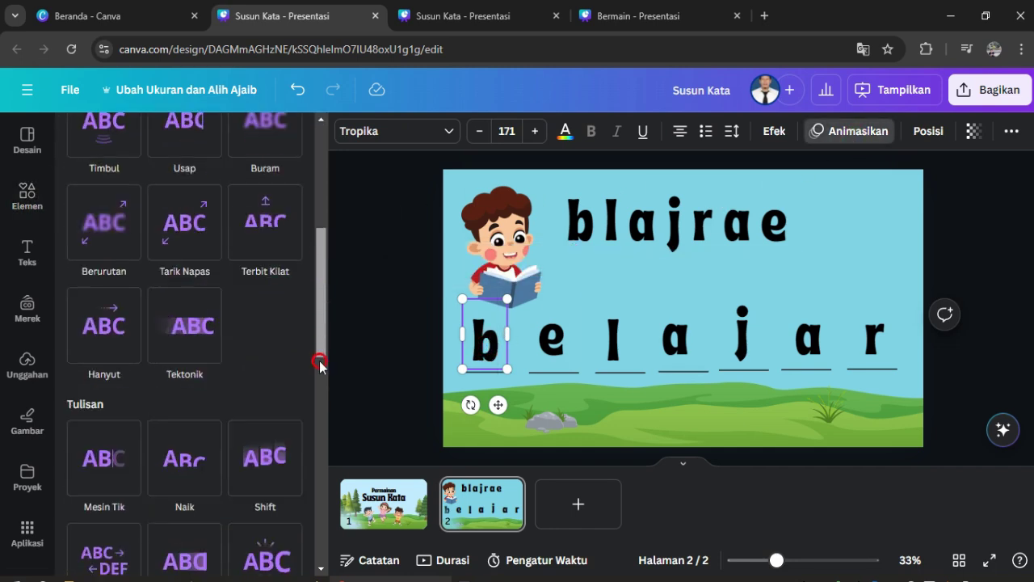
pyautogui.moveTo(320, 366); pyautogui.dragTo(335, 431)
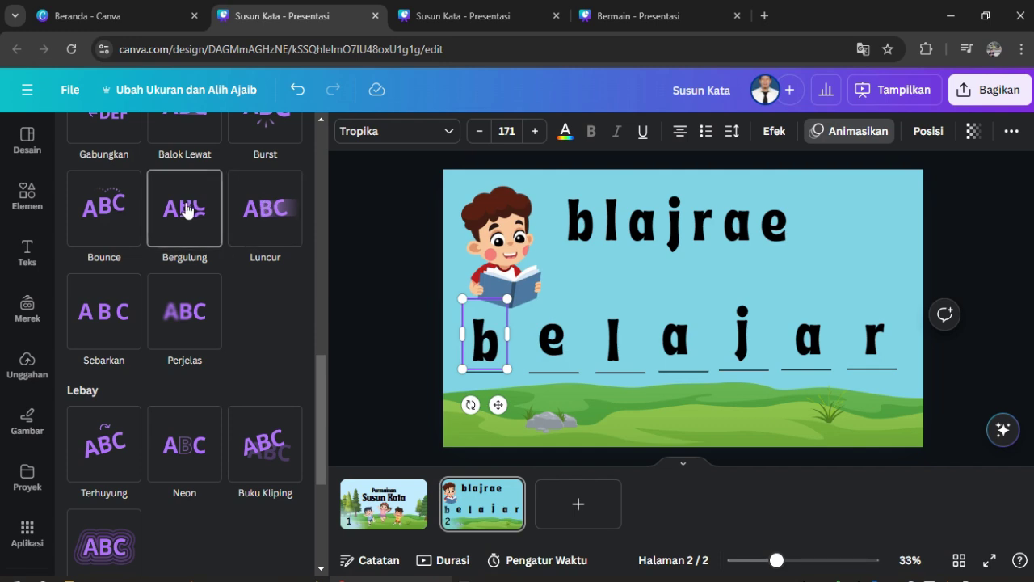
pyautogui.click(110, 217)
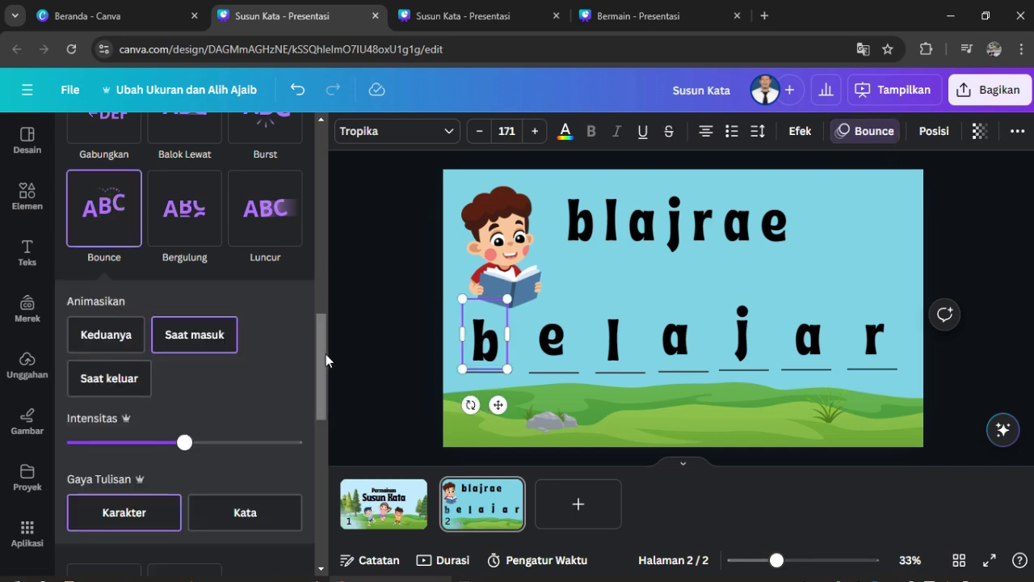
pyautogui.moveTo(318, 345); pyautogui.dragTo(321, 146)
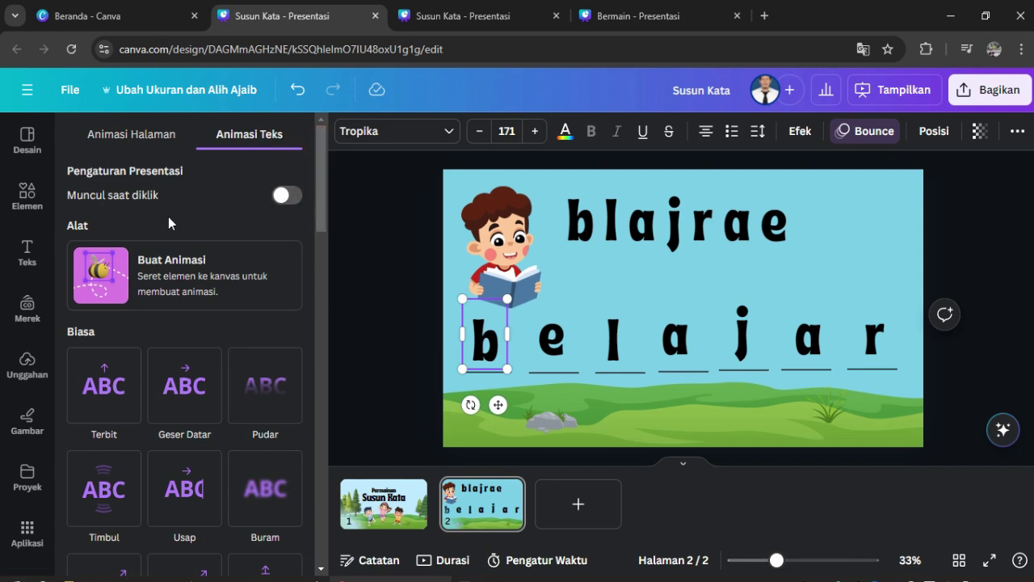
pyautogui.click(297, 197)
pyautogui.click(379, 316)
# Step: Make the letter e on the second answer line appear on click with the Bounce animation
pyautogui.click(553, 347)
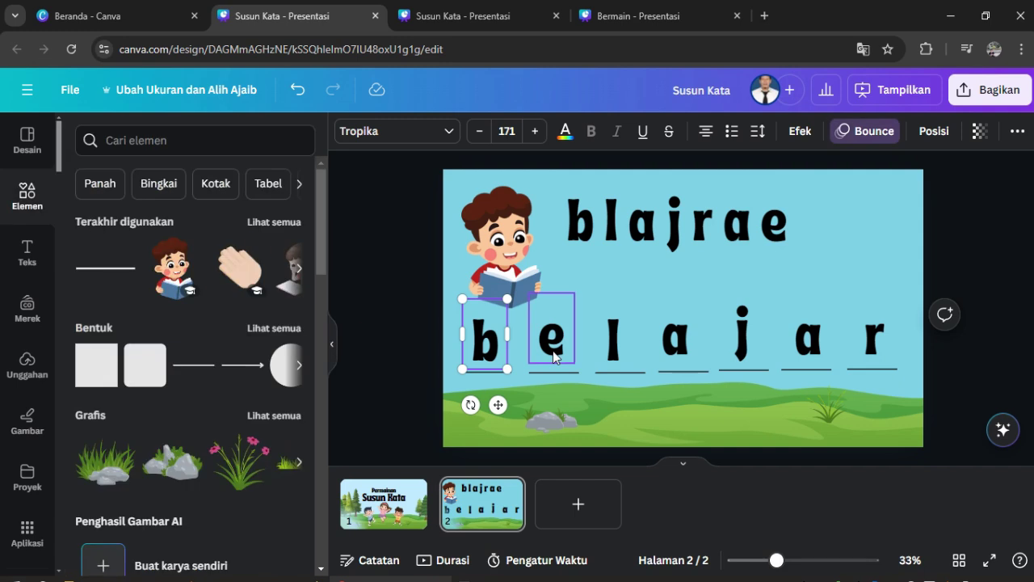
pyautogui.click(840, 134)
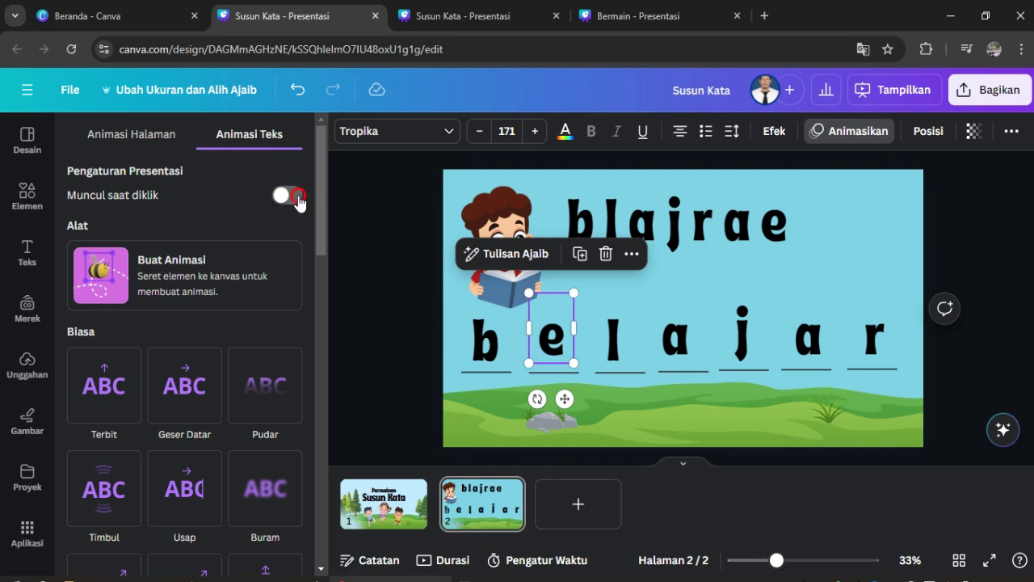
pyautogui.click(299, 197)
pyautogui.moveTo(320, 191); pyautogui.dragTo(323, 346)
pyautogui.click(108, 396)
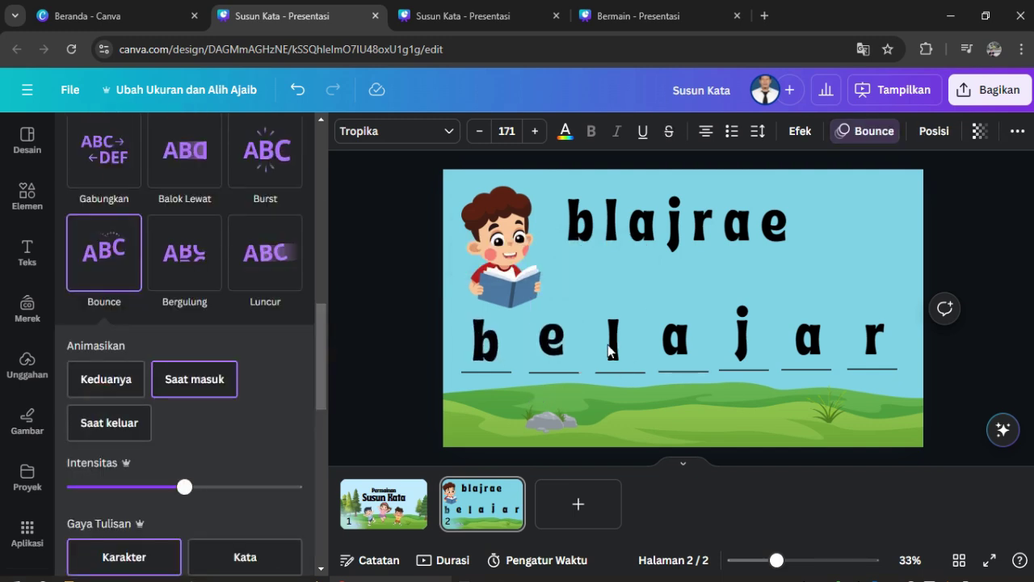
# Step: Give the letter l on the third answer line the Bounce animation and make it appear on click
pyautogui.click(610, 350)
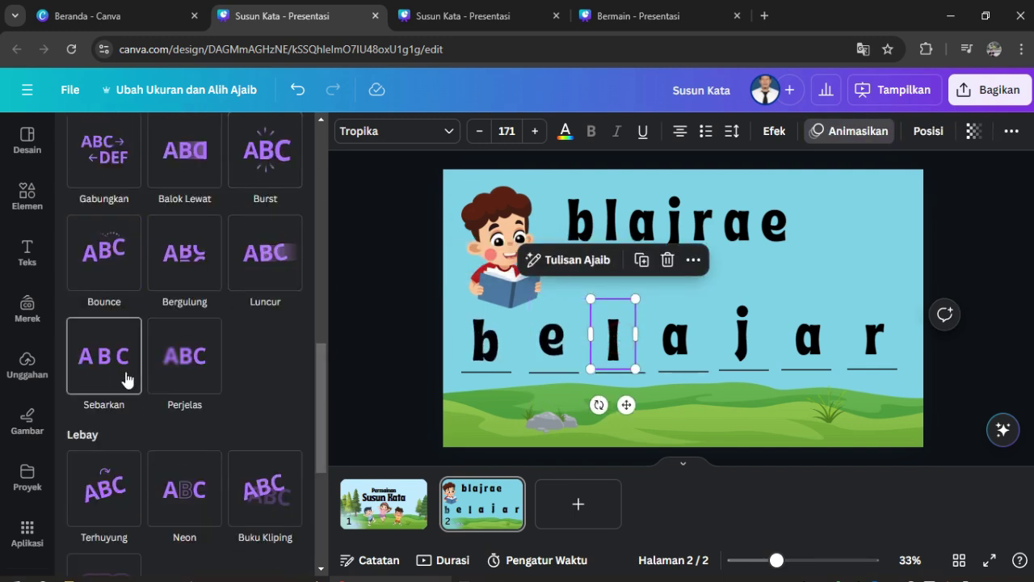
pyautogui.click(104, 257)
pyautogui.moveTo(320, 364); pyautogui.dragTo(316, 130)
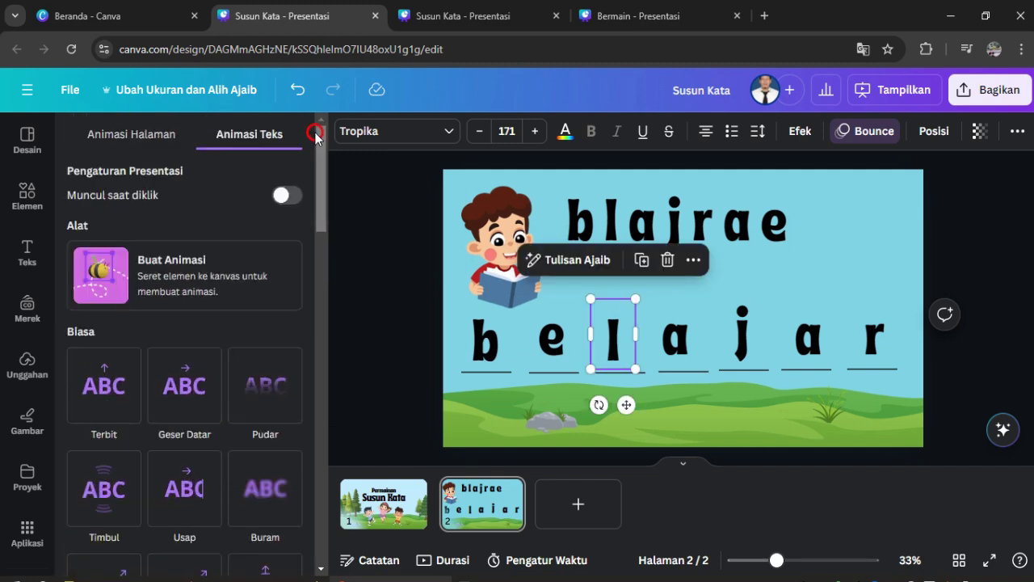
pyautogui.click(289, 196)
# Step: Set the letter a on the fourth answer line to appear on click with the Bounce animation
pyautogui.click(684, 339)
pyautogui.click(289, 195)
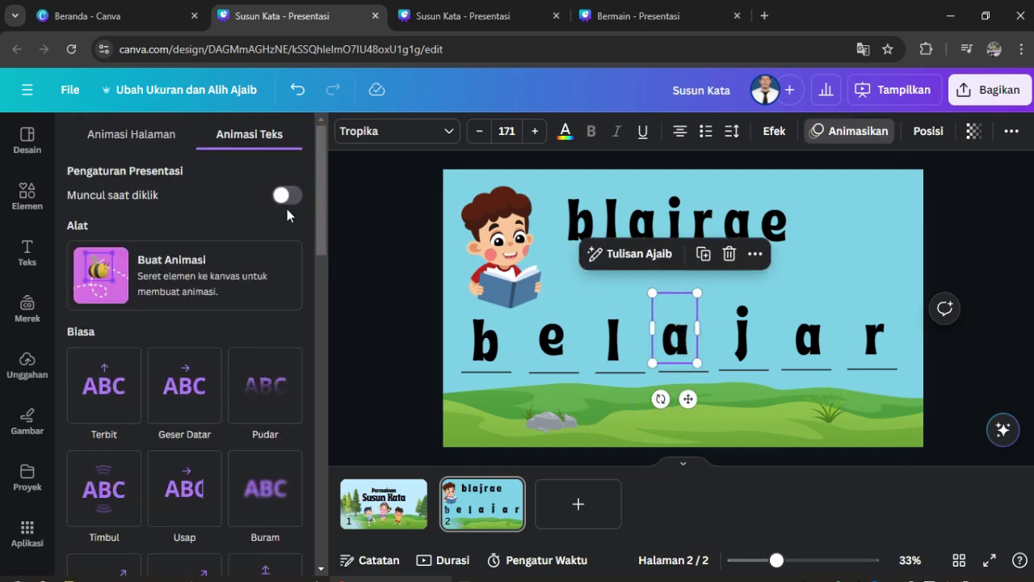
pyautogui.click(292, 196)
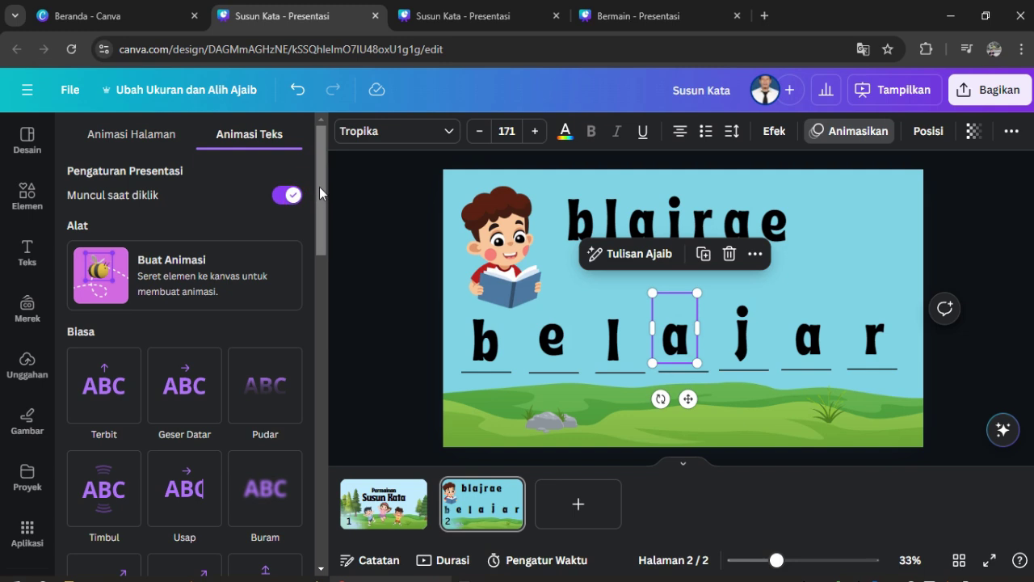
pyautogui.moveTo(321, 194); pyautogui.dragTo(316, 338)
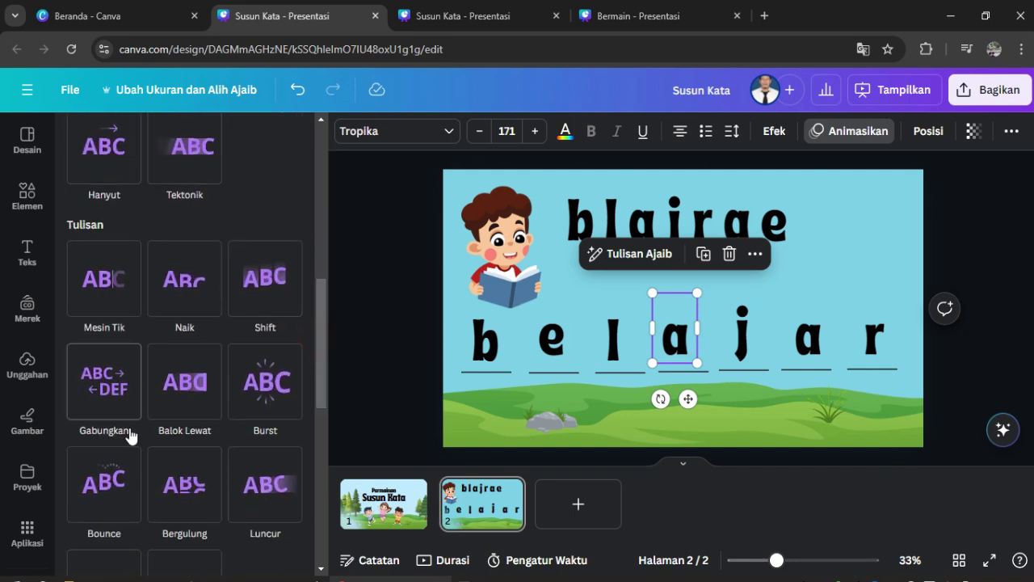
pyautogui.click(115, 485)
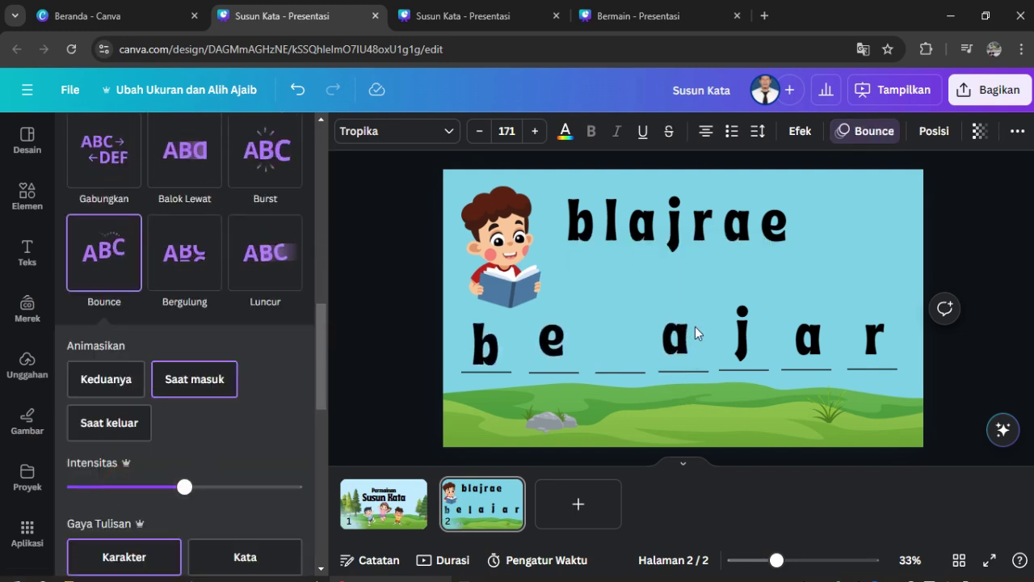
# Step: Apply the Bounce animation to the letter j on the fifth answer line and turn on its appearance on click
pyautogui.click(743, 338)
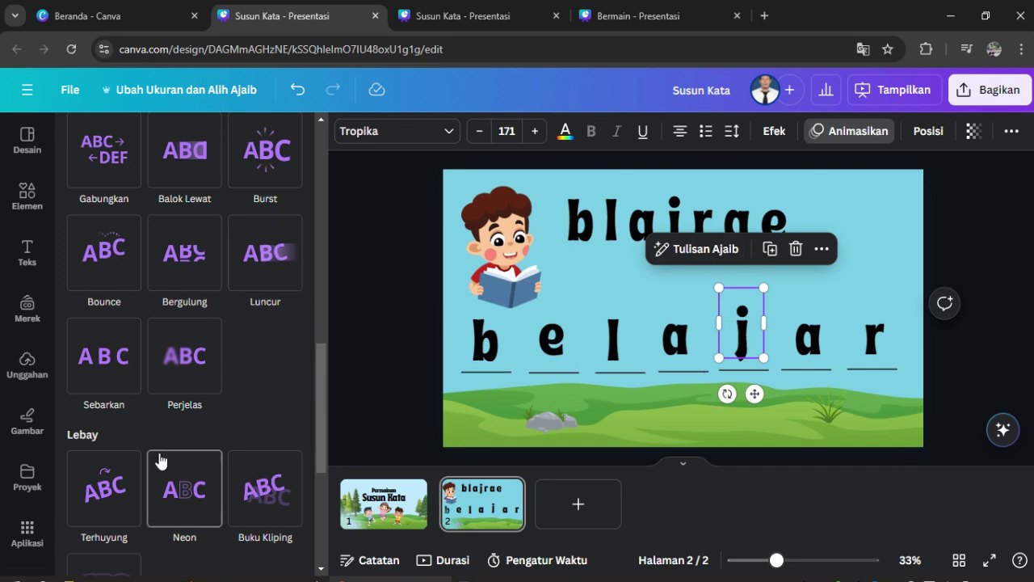
pyautogui.click(107, 275)
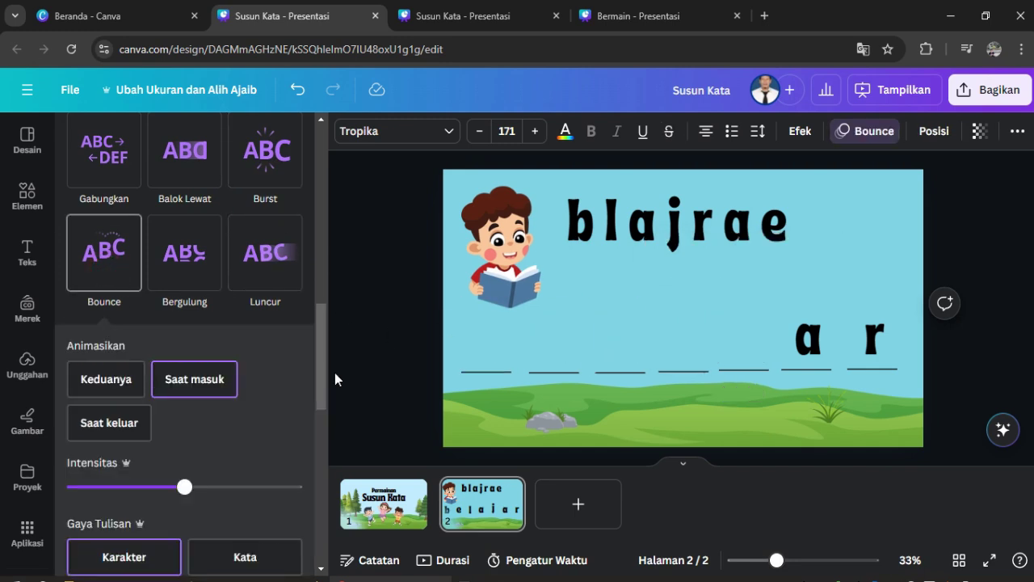
pyautogui.moveTo(320, 371); pyautogui.dragTo(322, 191)
pyautogui.click(291, 195)
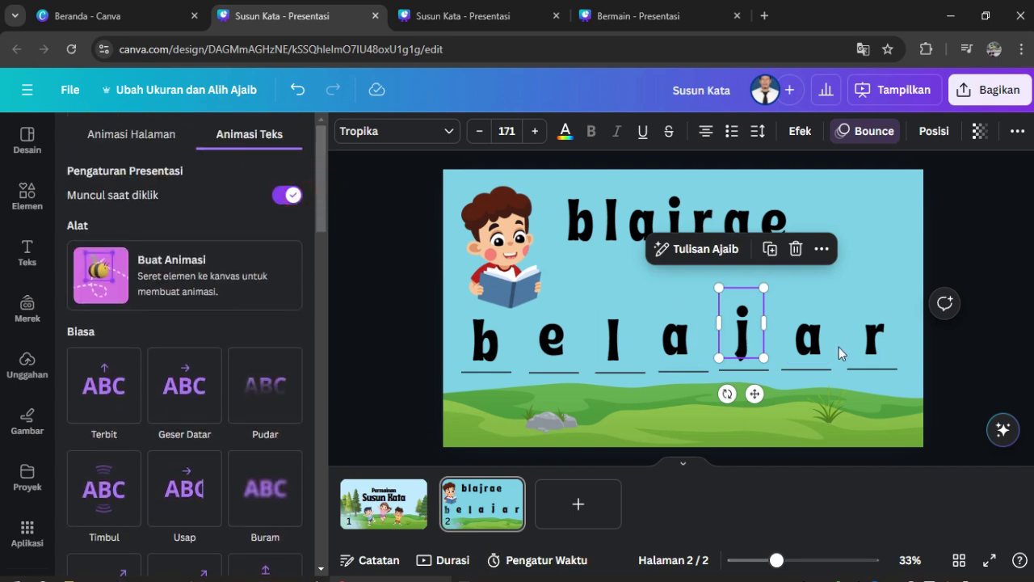
# Step: Set the letter a on the sixth answer line to appear on click and animate it with Bounce
pyautogui.click(799, 339)
pyautogui.click(295, 198)
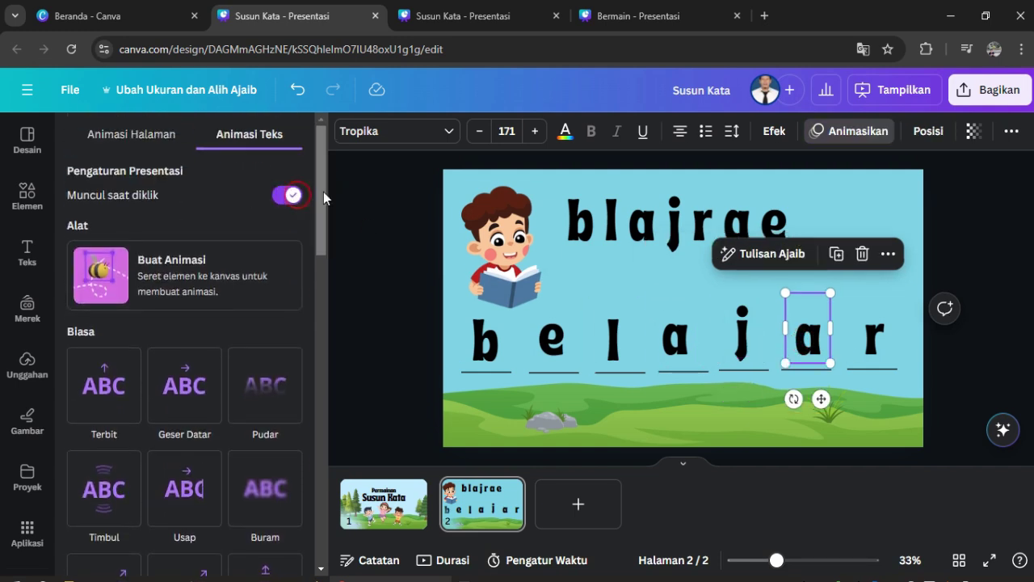
pyautogui.moveTo(321, 197); pyautogui.dragTo(320, 450)
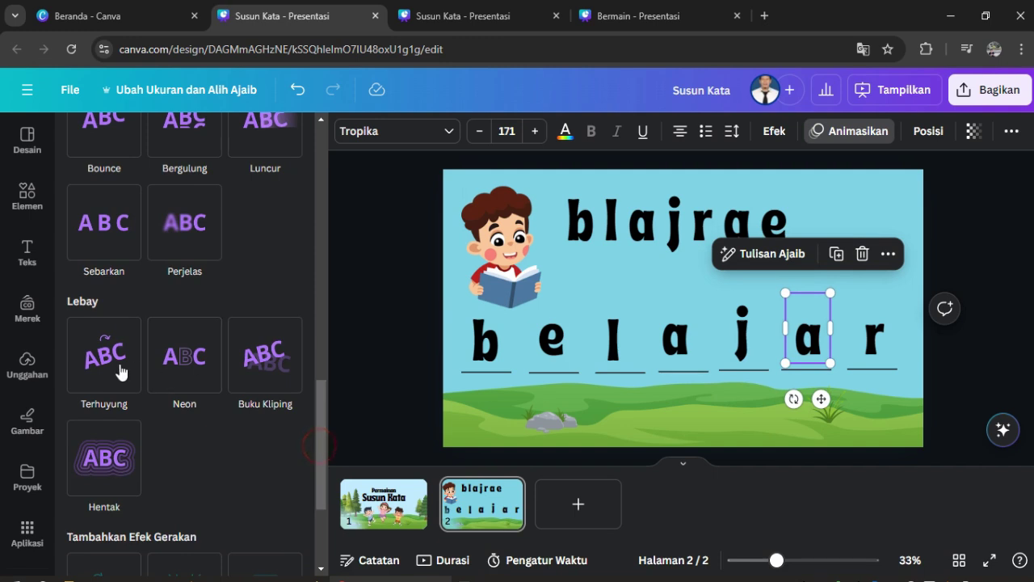
pyautogui.click(103, 142)
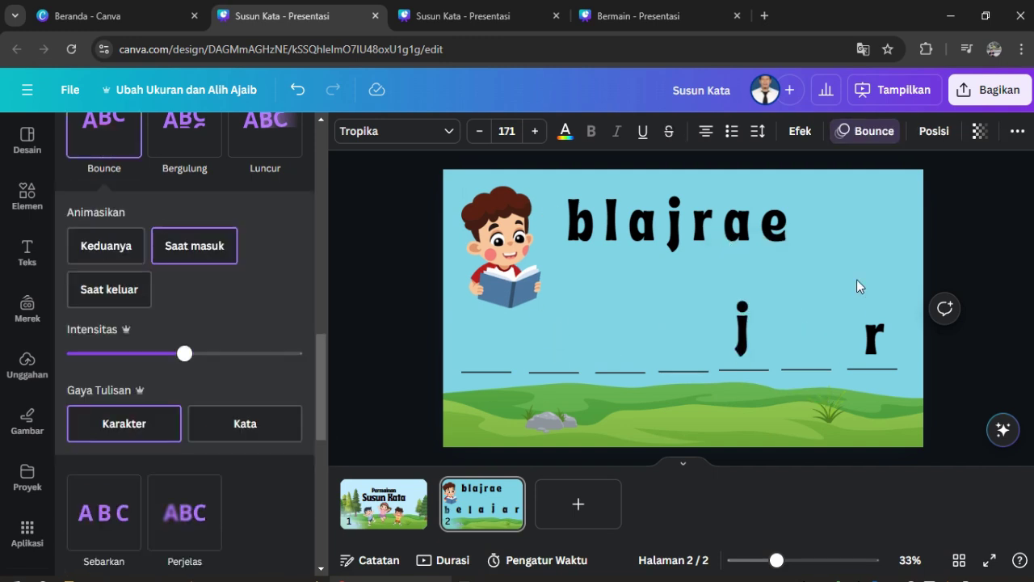
# Step: Animate the letter r on the seventh answer line with Bounce and enable its appearance on click
pyautogui.click(872, 332)
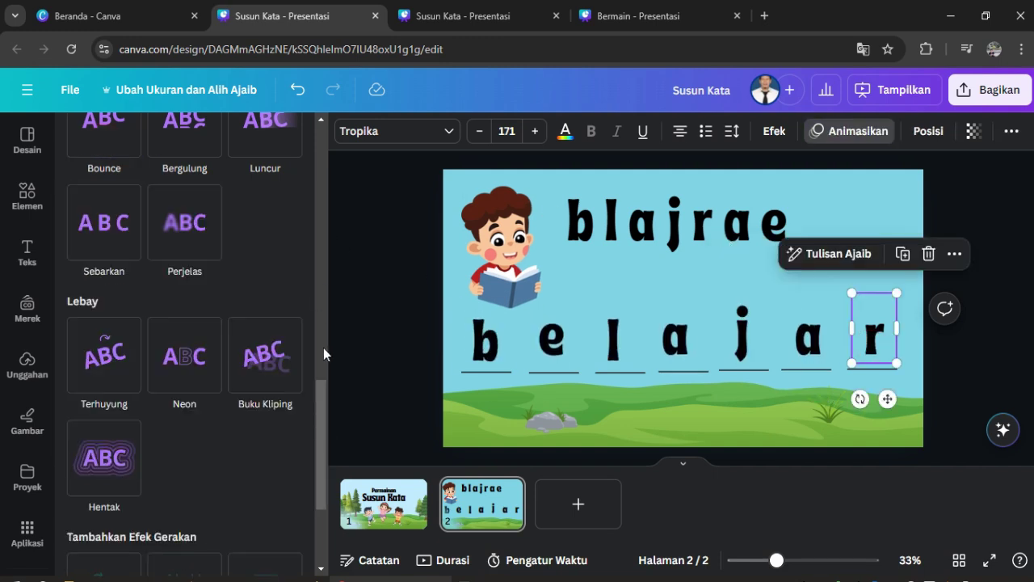
pyautogui.click(110, 135)
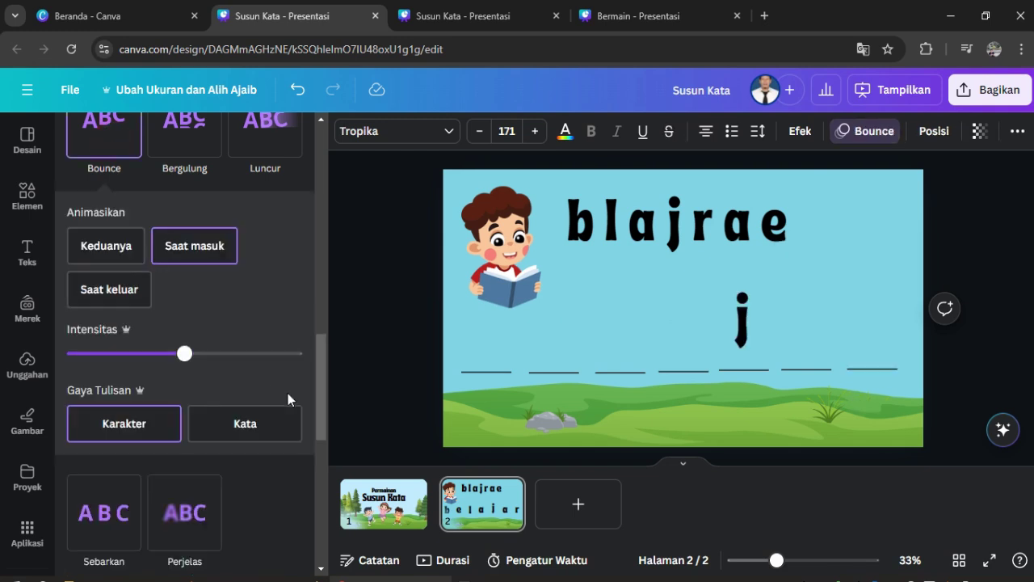
pyautogui.moveTo(318, 404); pyautogui.dragTo(332, 185)
pyautogui.click(291, 197)
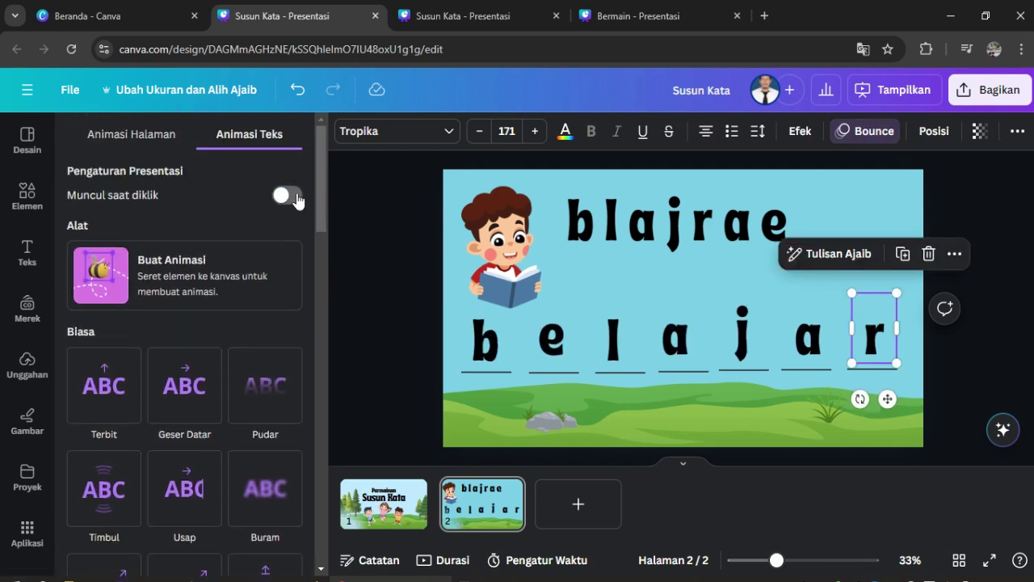
# Step: Check the animation and appear-on-click settings of the answer letters b and e
pyautogui.click(468, 340)
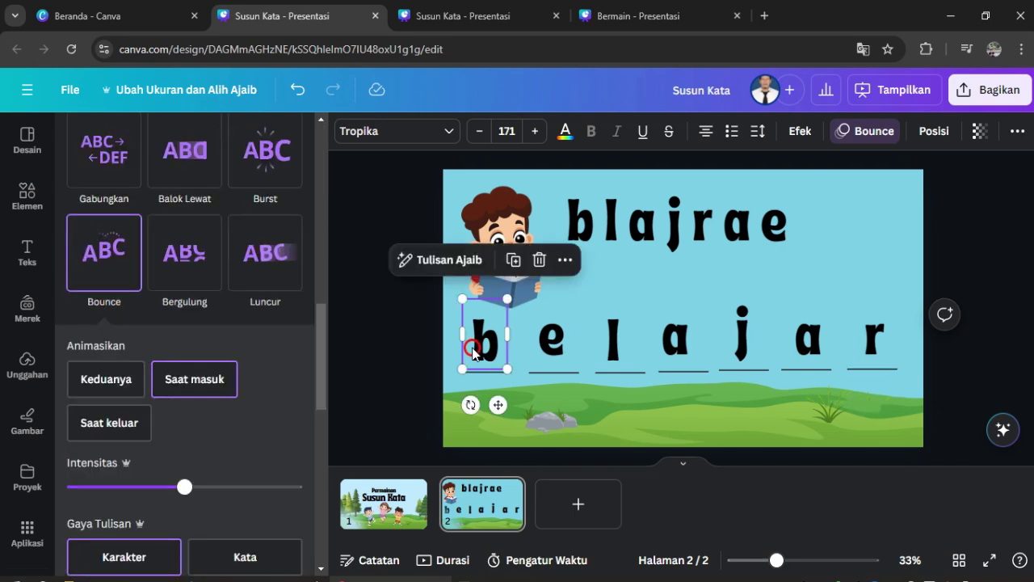
pyautogui.click(561, 356)
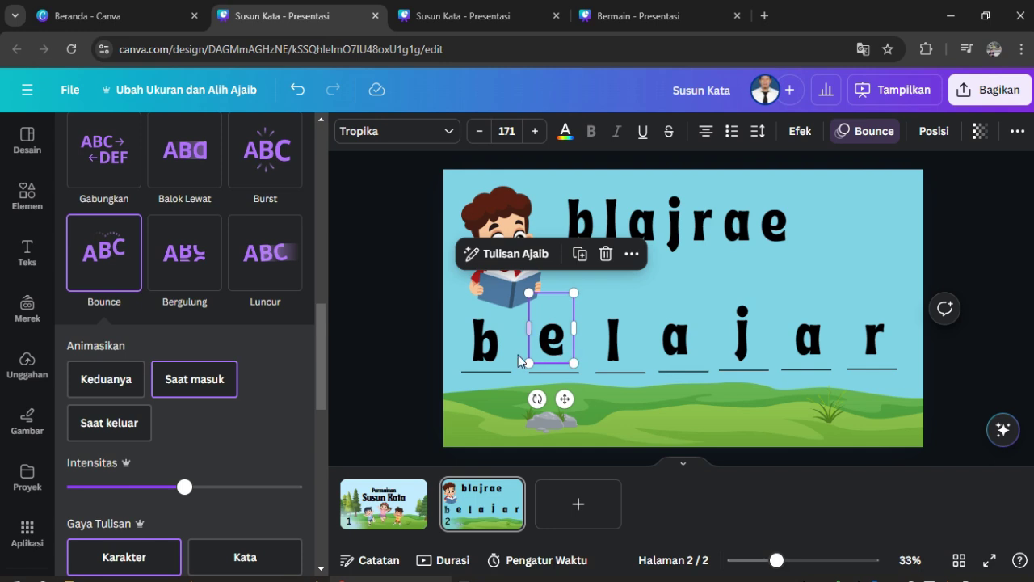
pyautogui.moveTo(322, 323); pyautogui.dragTo(323, 136)
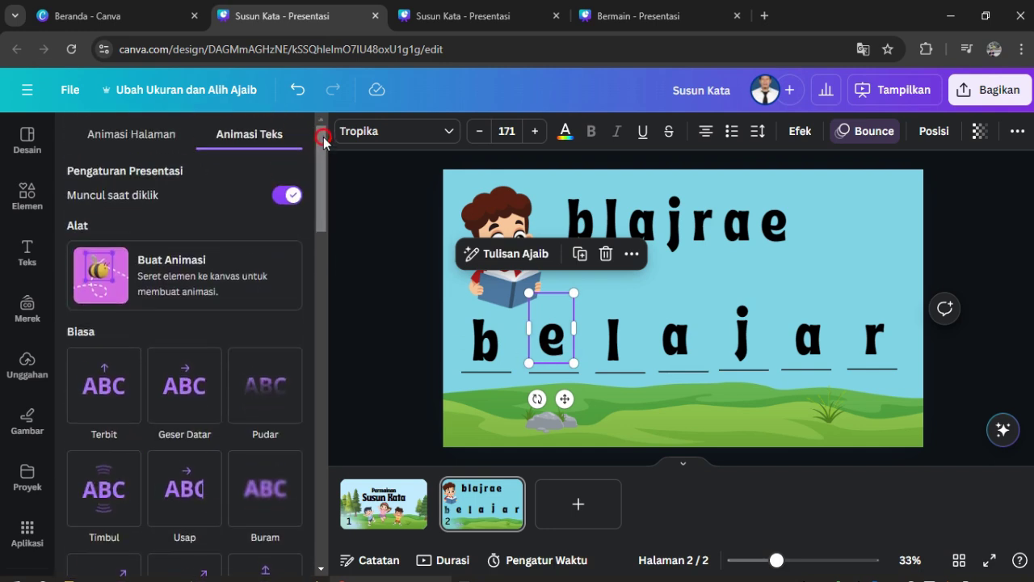
pyautogui.click(396, 319)
pyautogui.click(396, 320)
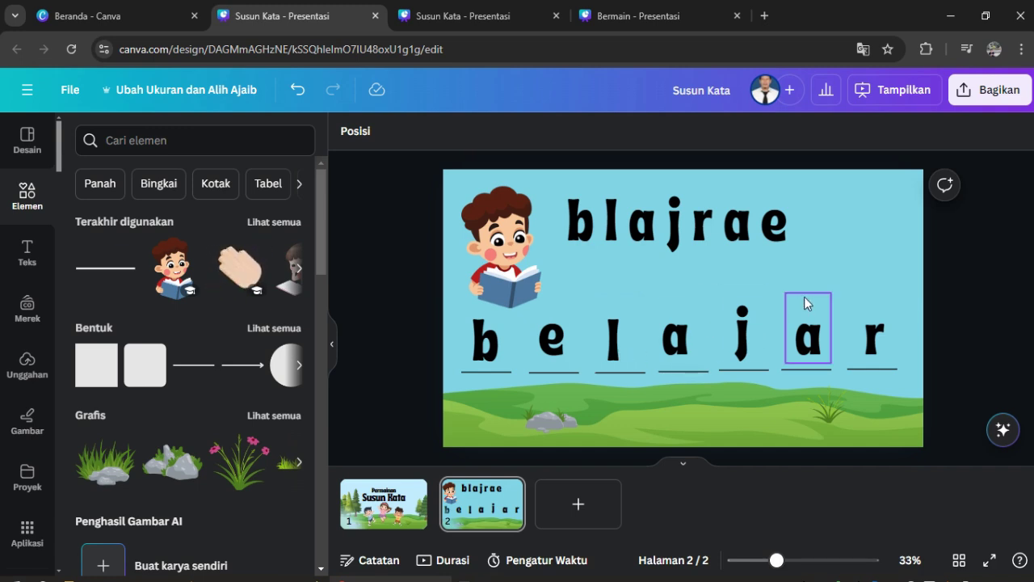
# Step: Present the design full screen from the cover page and advance to the word-arranging page
pyautogui.click(386, 524)
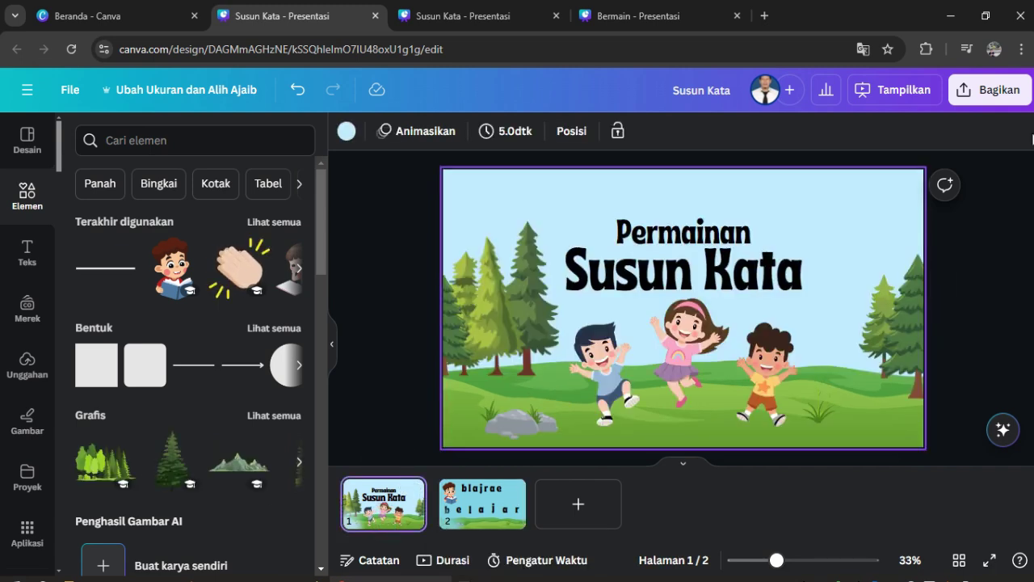
pyautogui.click(887, 90)
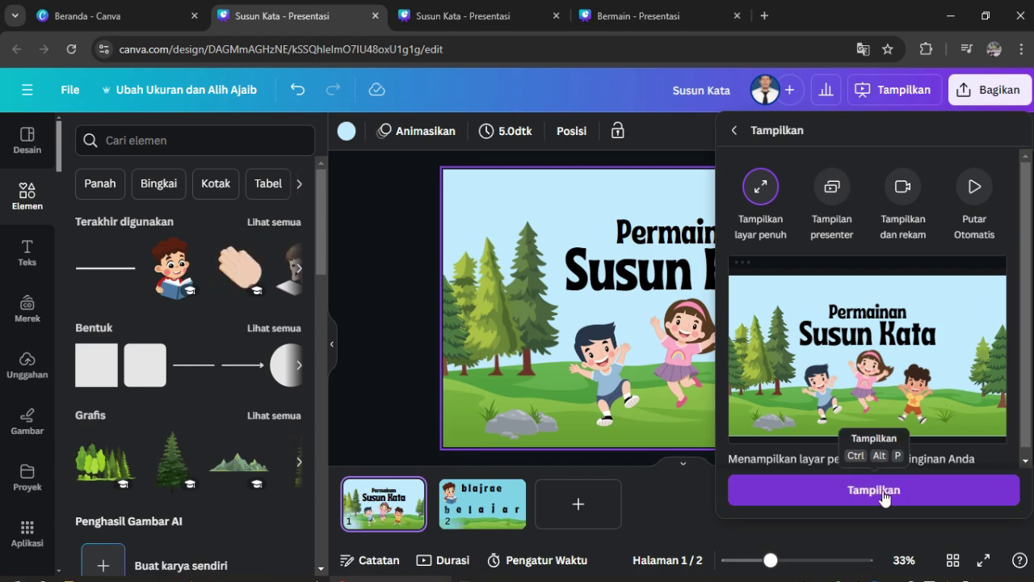
pyautogui.click(885, 490)
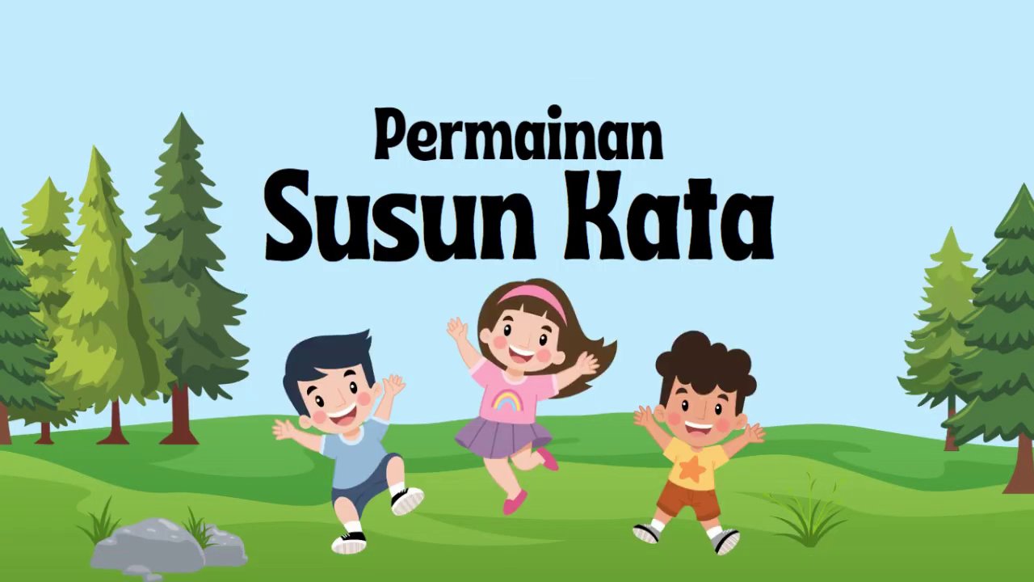
pyautogui.press('Right')
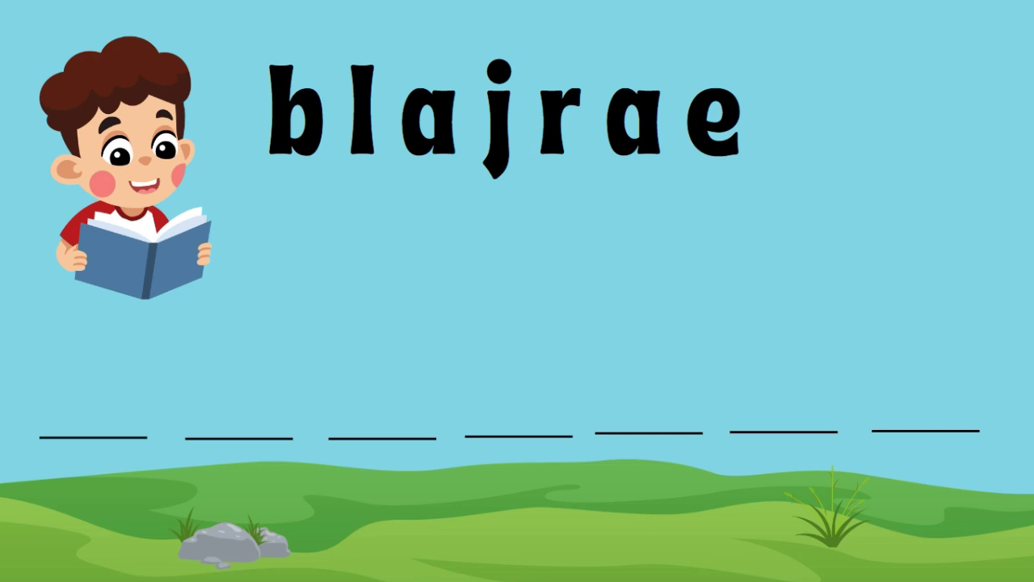
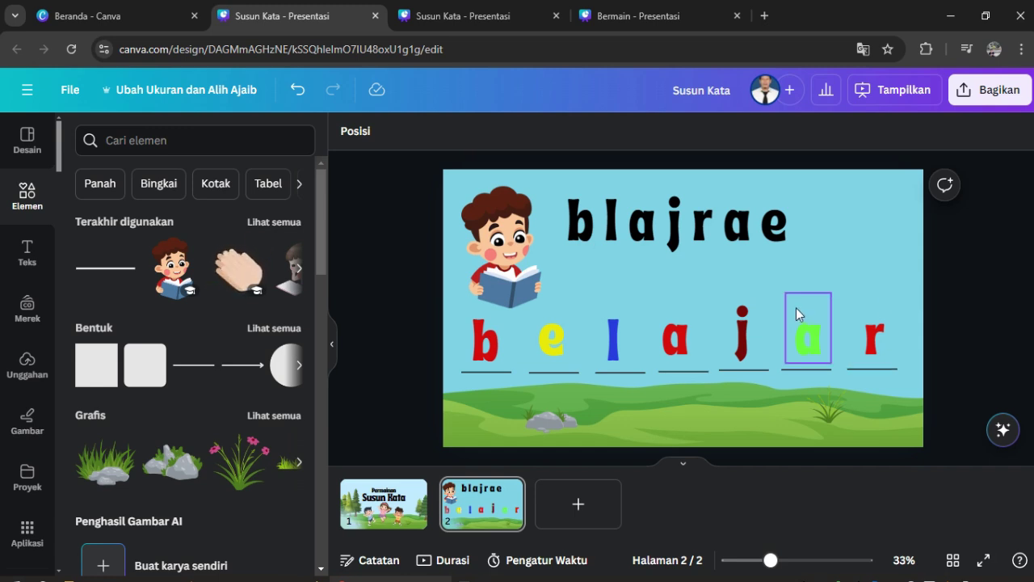
# Step: Duplicate page 2 with the scrambled word "blajrae" and open the copy as page 3
pyautogui.moveTo(508, 493)
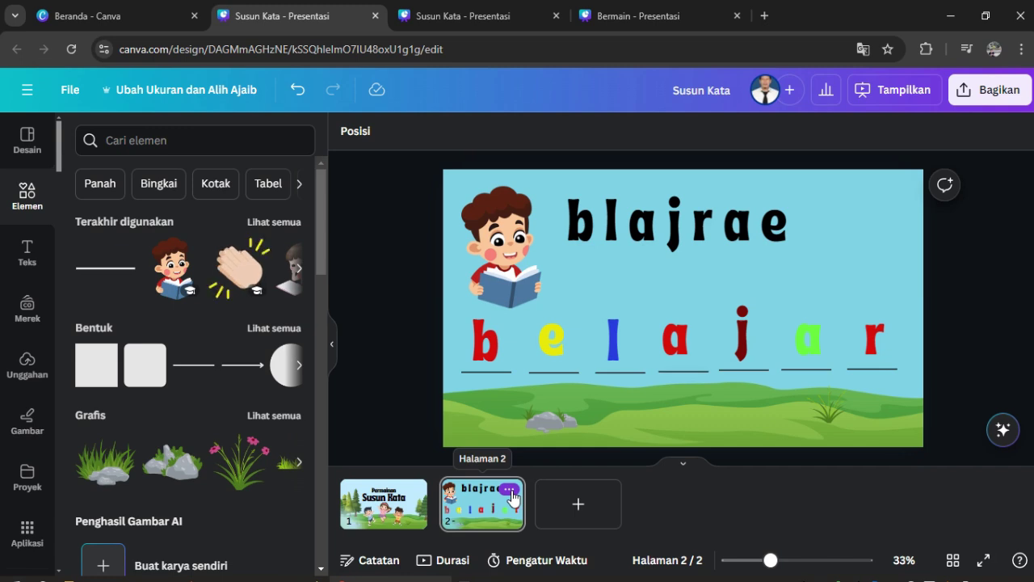
pyautogui.click(508, 490)
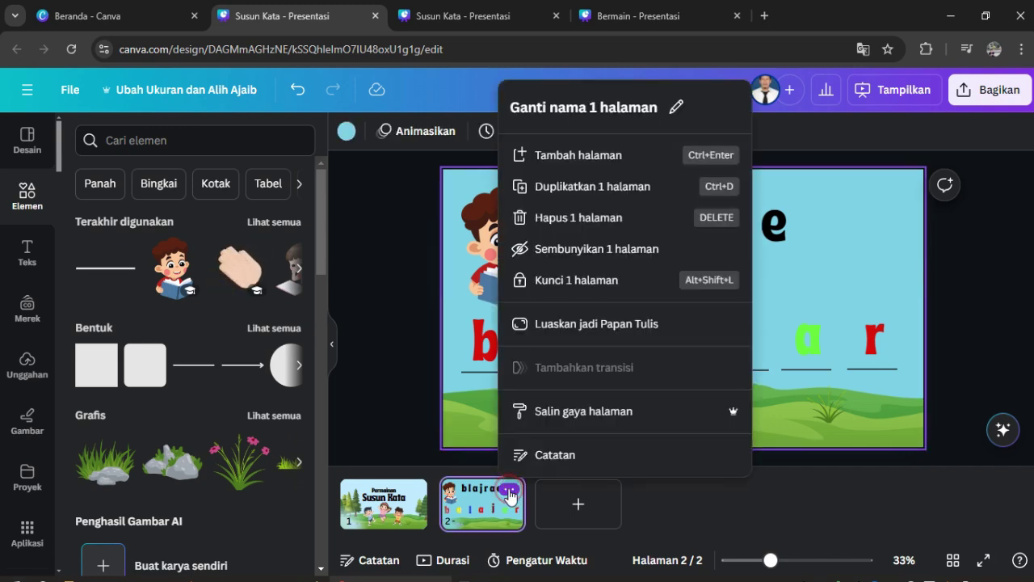
pyautogui.click(599, 200)
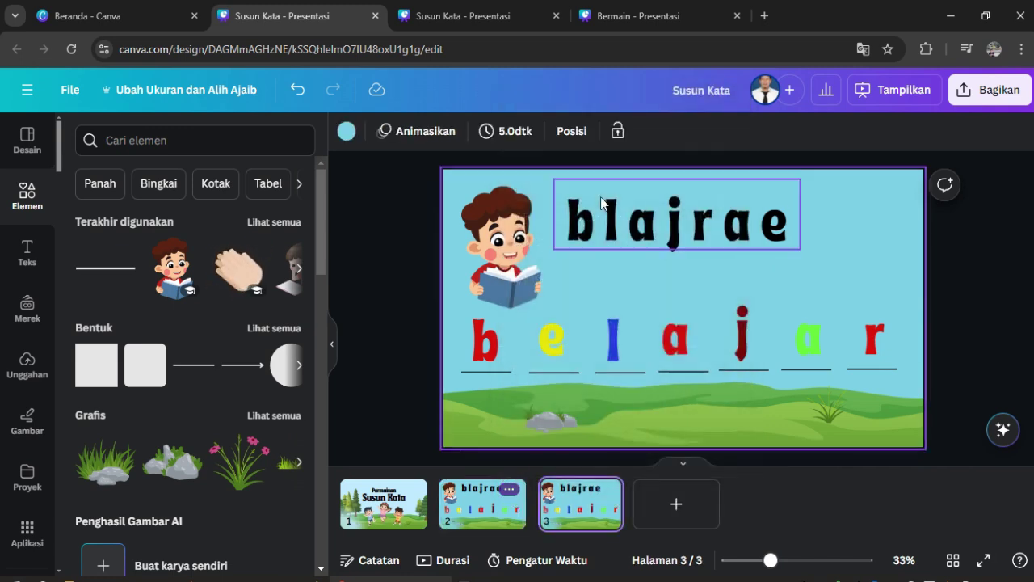
pyautogui.click(498, 512)
pyautogui.click(579, 513)
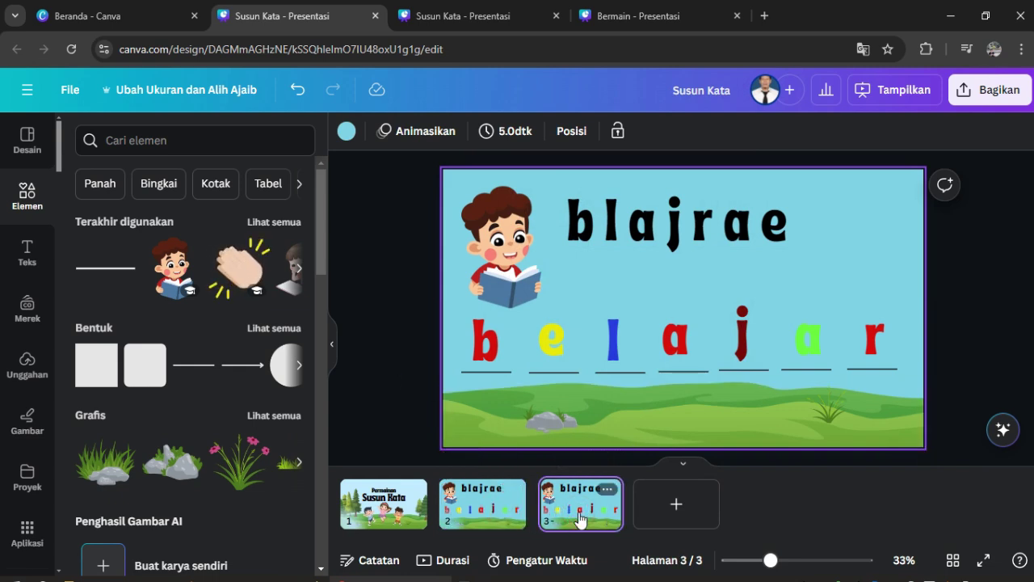
# Step: Turn off appear-on-click for all seven answer letters of "belajar" on page 3 and remove their animation
pyautogui.click(412, 311)
pyautogui.moveTo(413, 311); pyautogui.dragTo(509, 342)
pyautogui.click(413, 364)
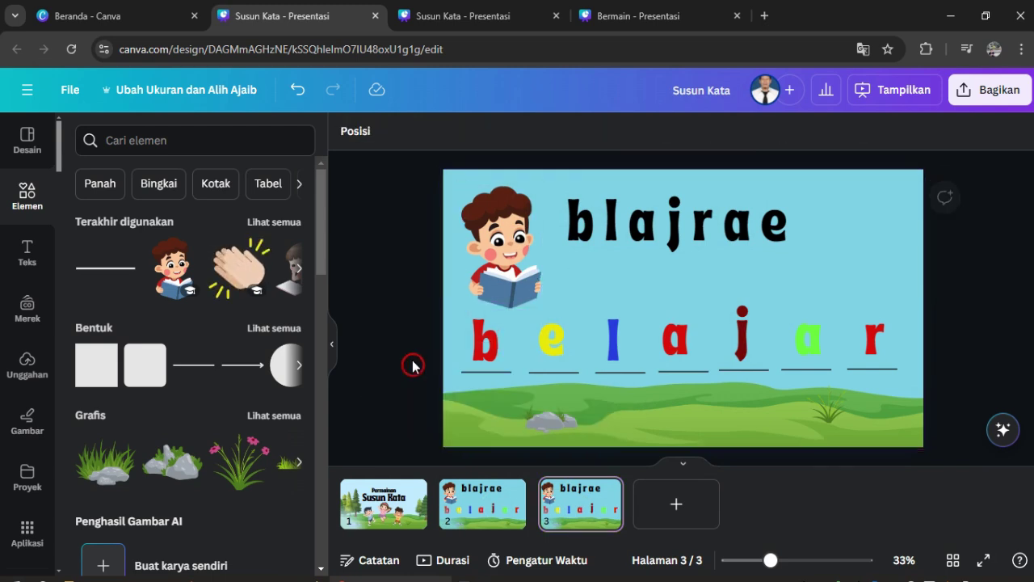
pyautogui.moveTo(412, 335); pyautogui.dragTo(893, 341)
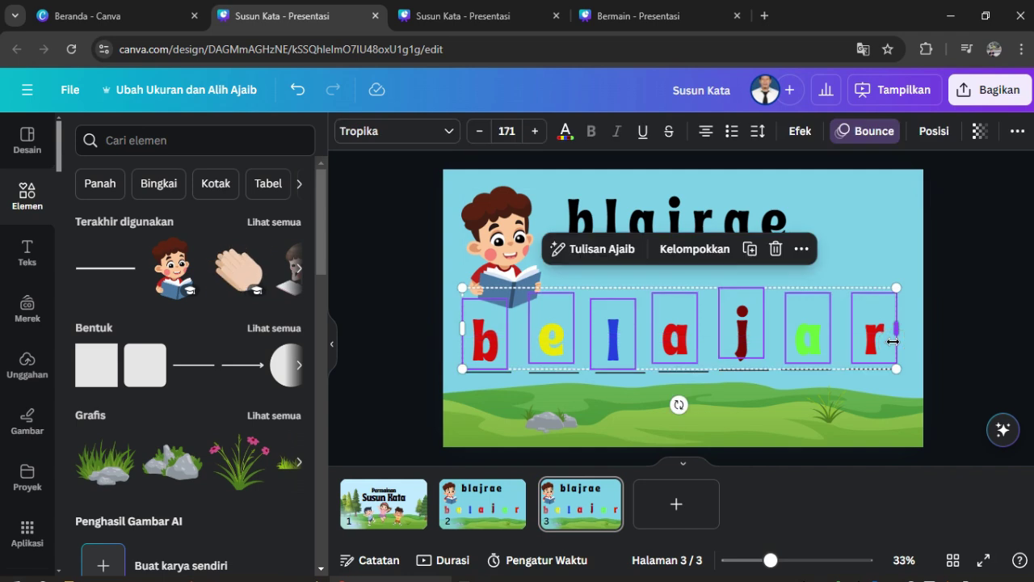
pyautogui.click(873, 139)
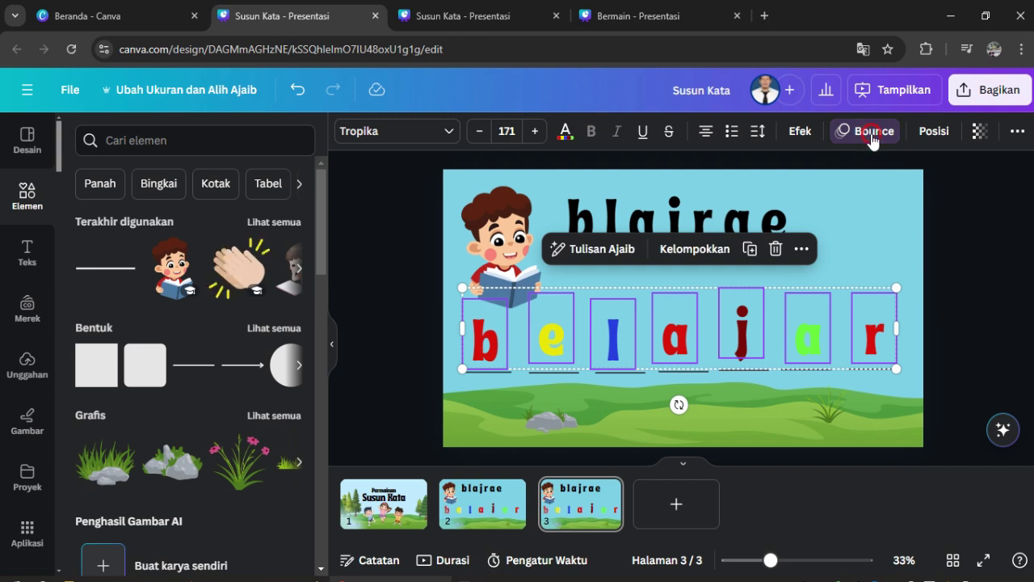
pyautogui.moveTo(317, 339); pyautogui.dragTo(319, 149)
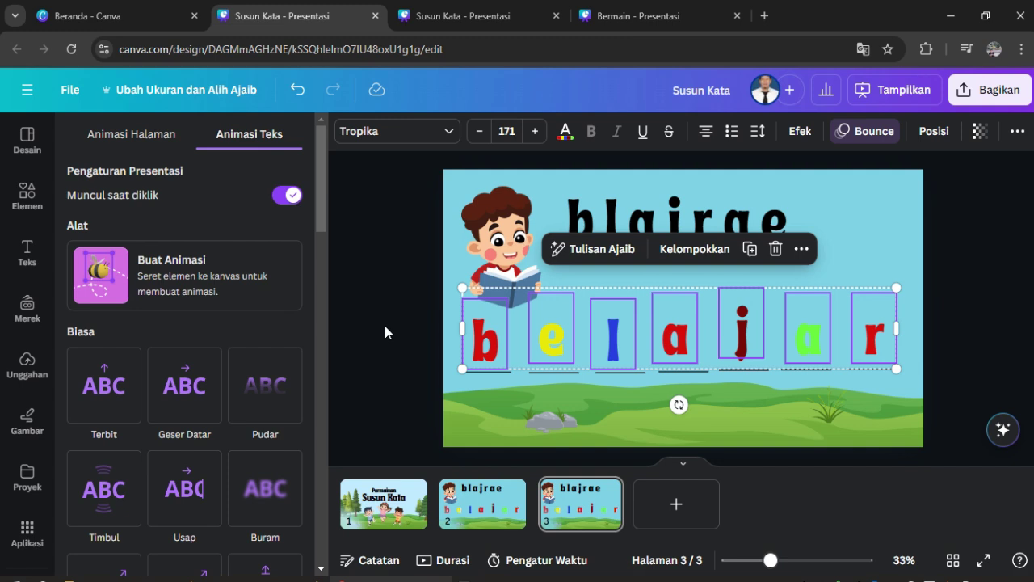
pyautogui.click(278, 205)
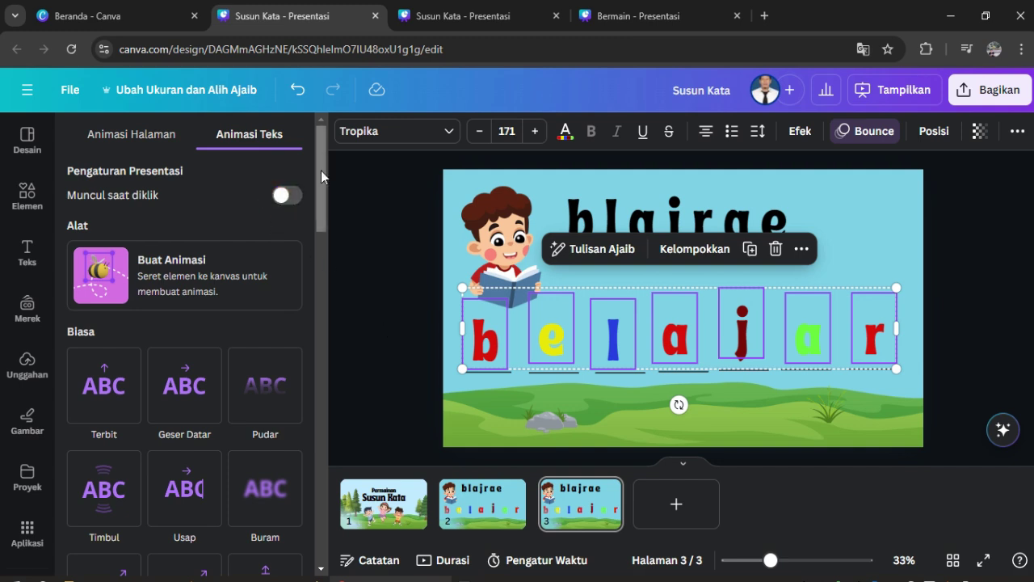
pyautogui.moveTo(321, 170); pyautogui.dragTo(329, 533)
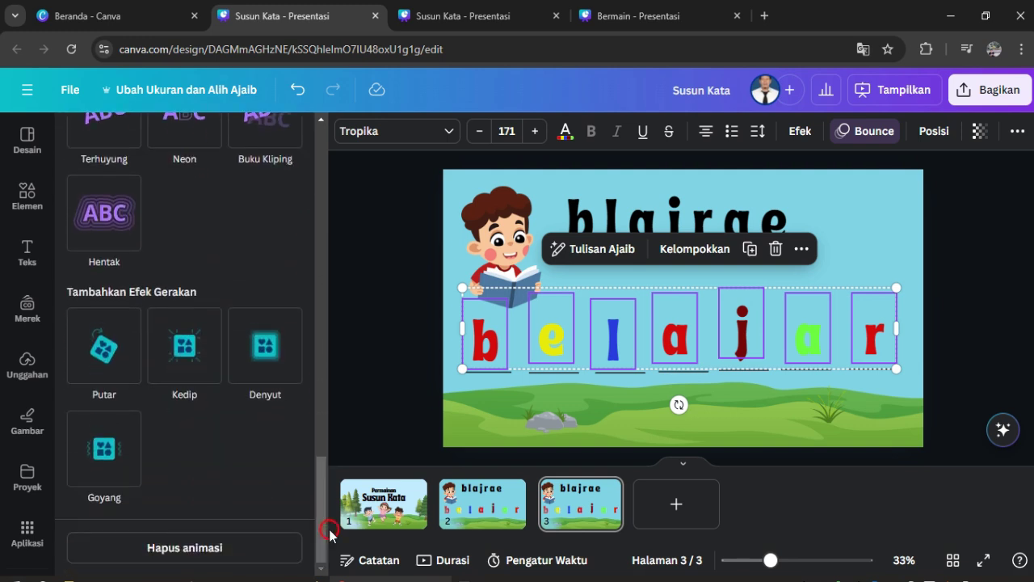
pyautogui.click(230, 559)
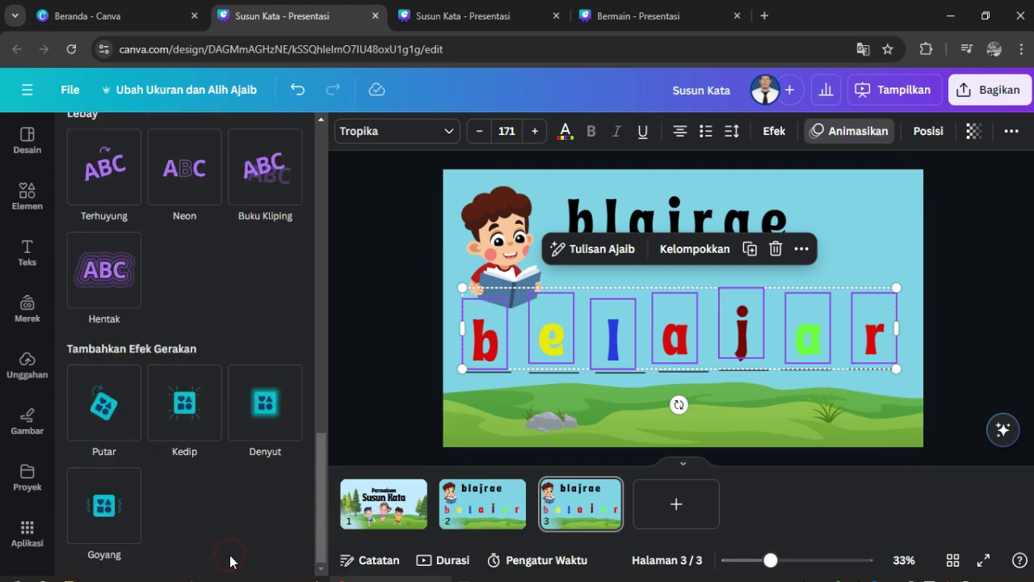
pyautogui.click(384, 365)
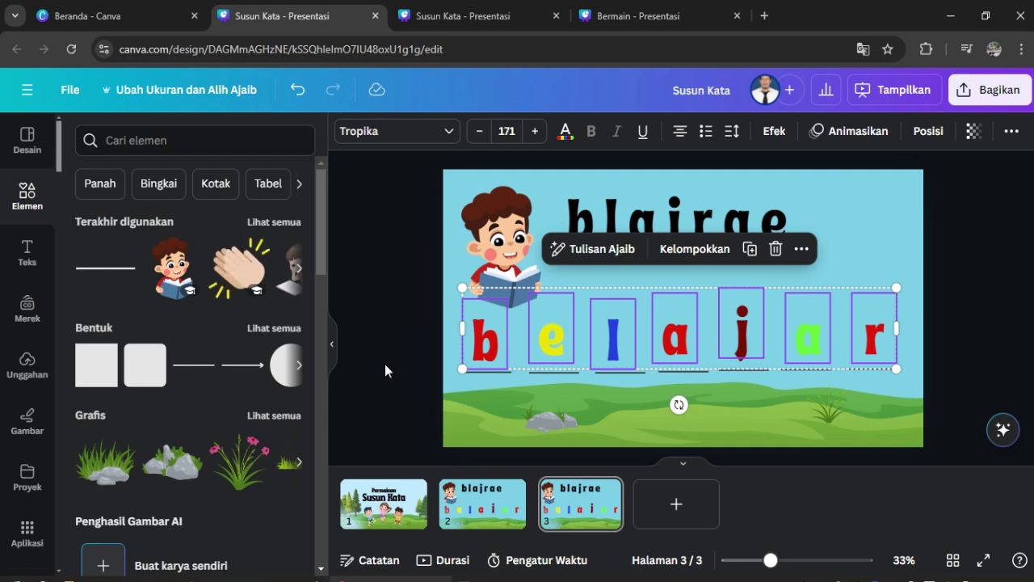
pyautogui.click(385, 365)
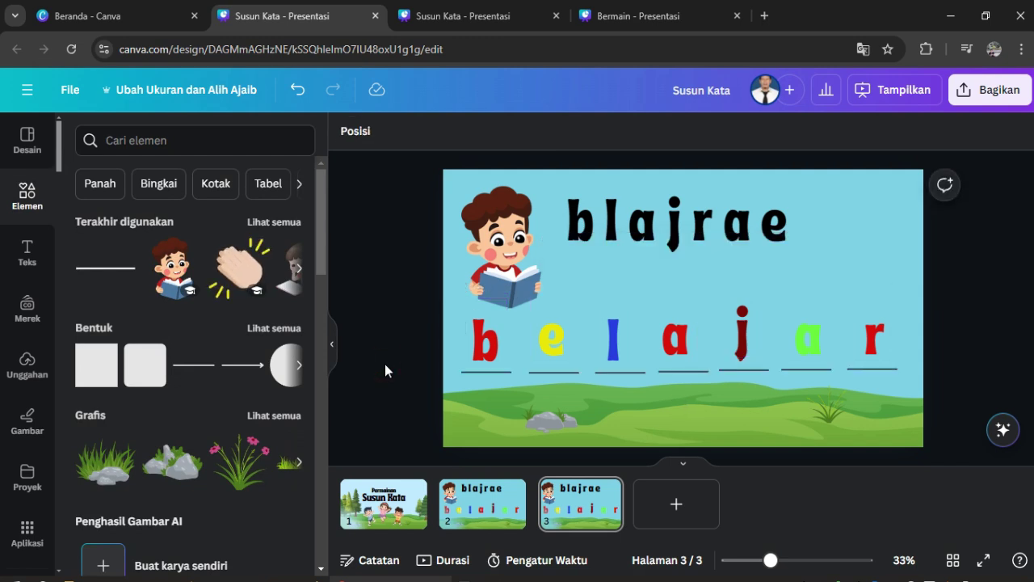
# Step: Find the pale clapping-hands graphic by searching elements for "claps", add it at about half size and place it beside the scrambled word
pyautogui.click(169, 140)
pyautogui.write('claps')
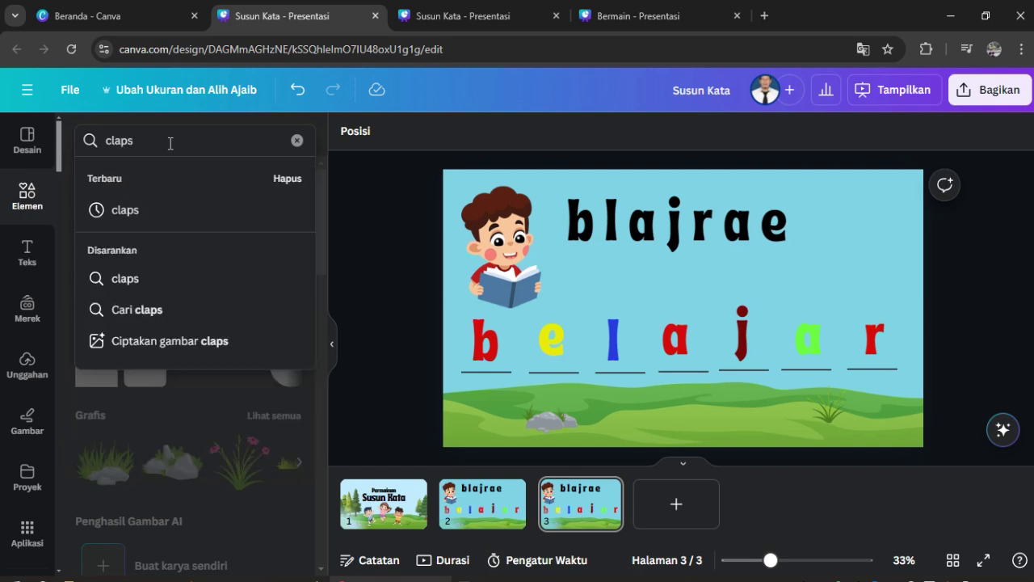
pyautogui.press('Return')
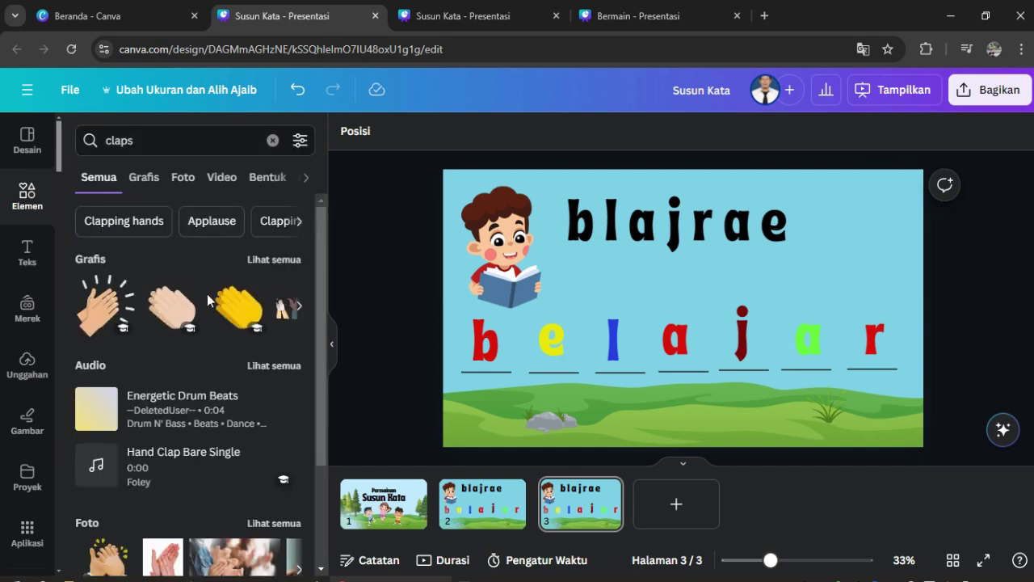
pyautogui.click(177, 308)
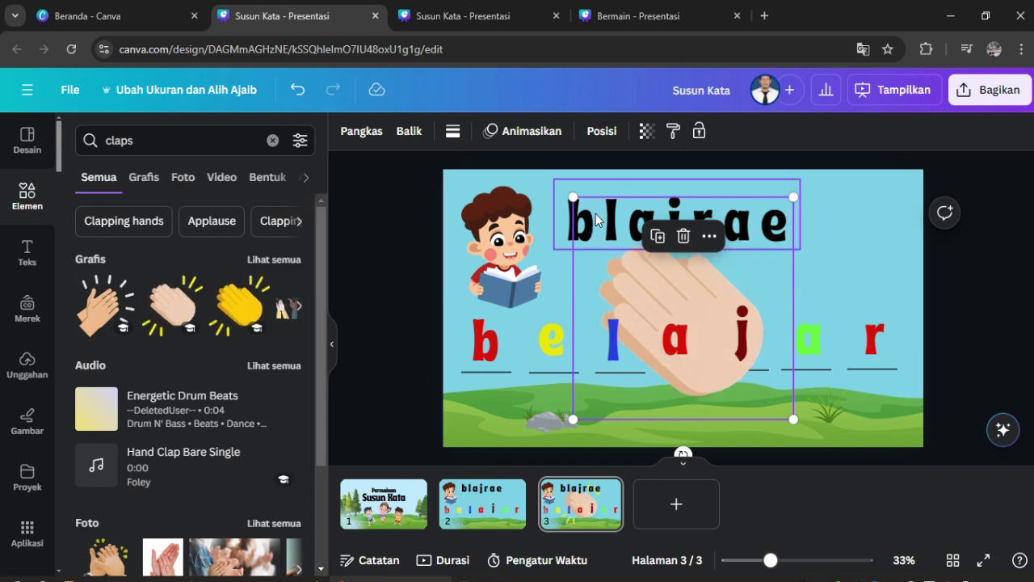
pyautogui.moveTo(556, 187); pyautogui.dragTo(684, 307)
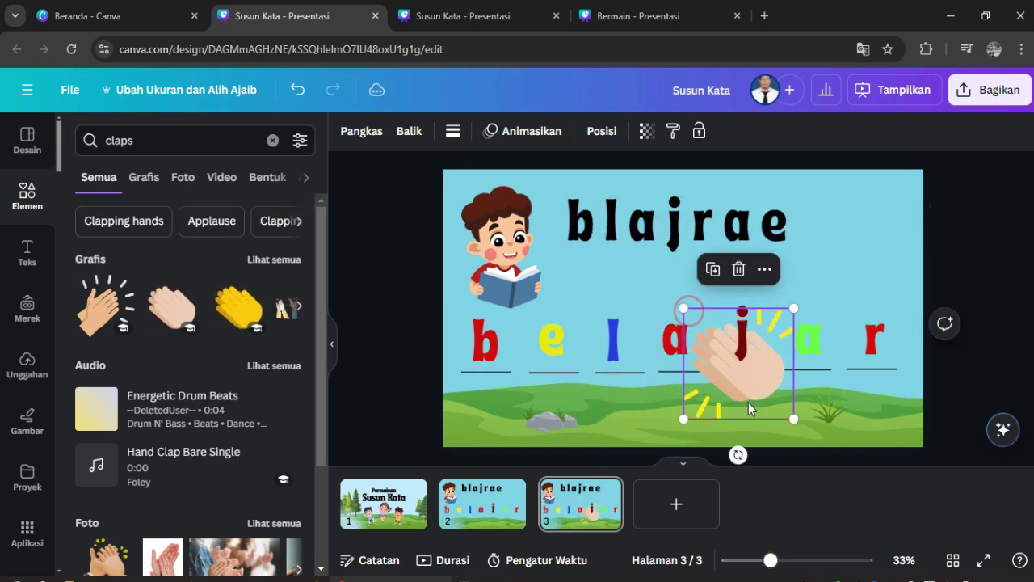
pyautogui.moveTo(752, 402); pyautogui.dragTo(866, 298)
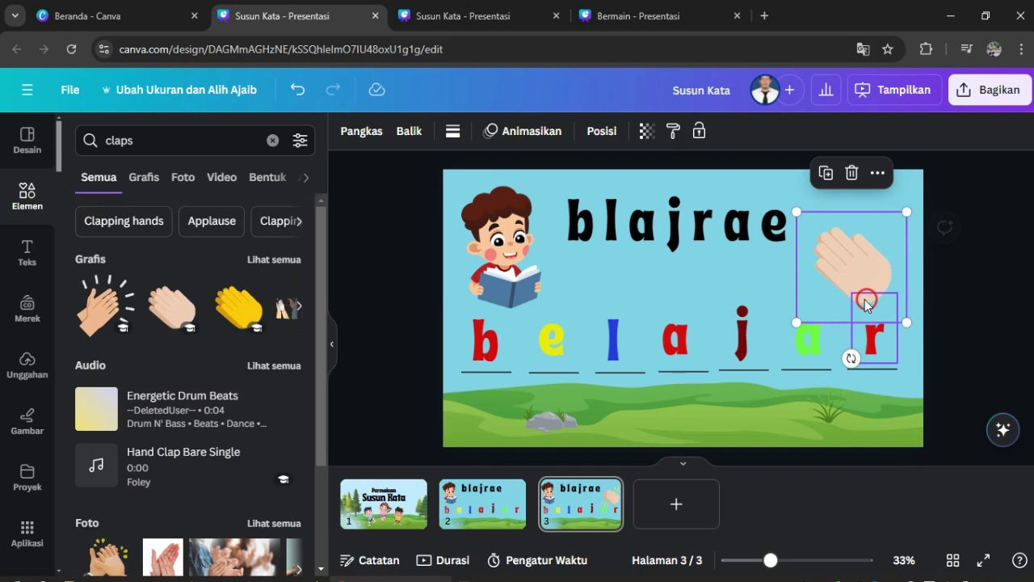
pyautogui.click(974, 309)
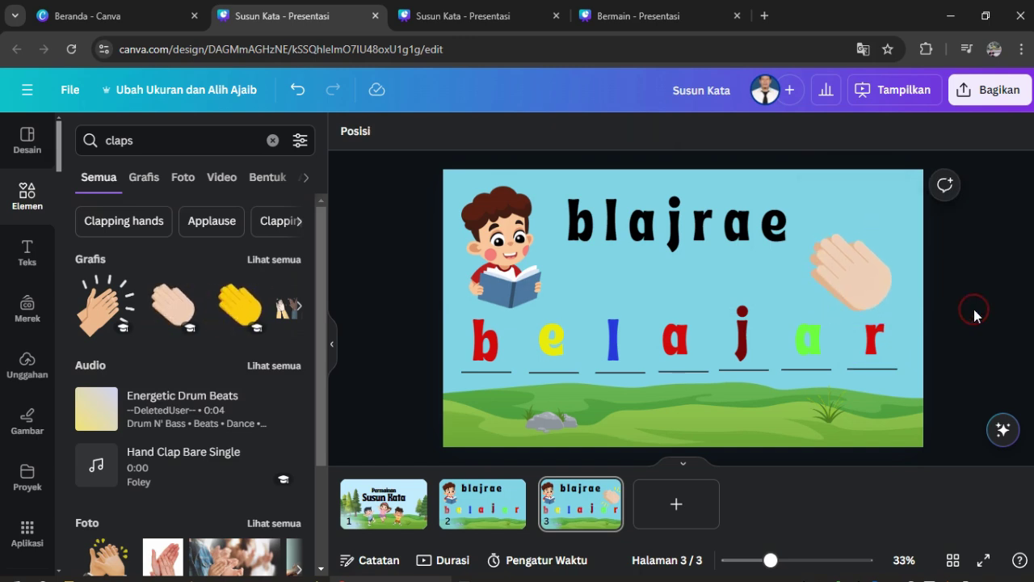
# Step: Add the uploaded audio applause-180037.mp3 to page 3 and trim its end to about the first quarter of the page's duration
pyautogui.click(563, 525)
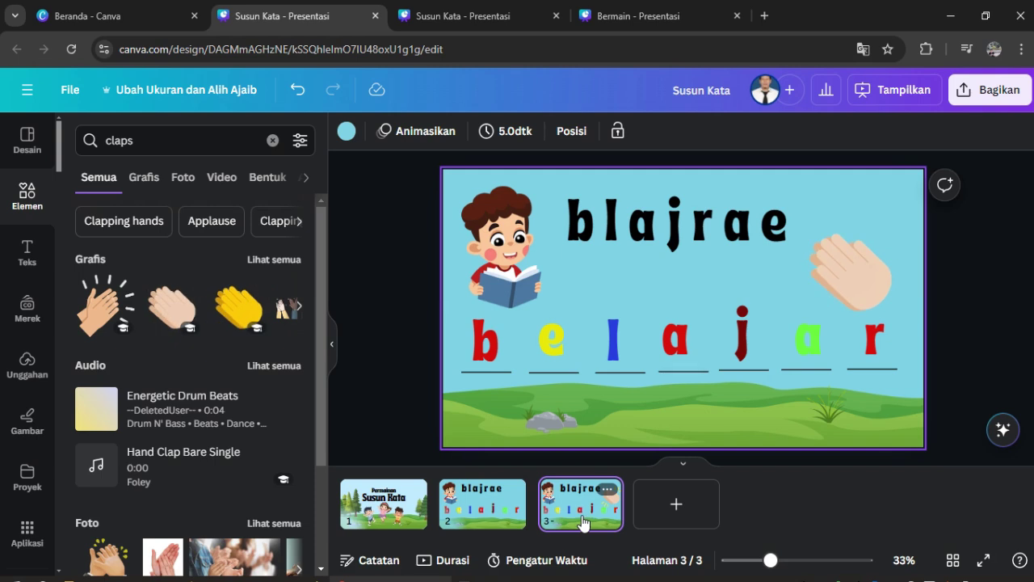
pyautogui.click(325, 231)
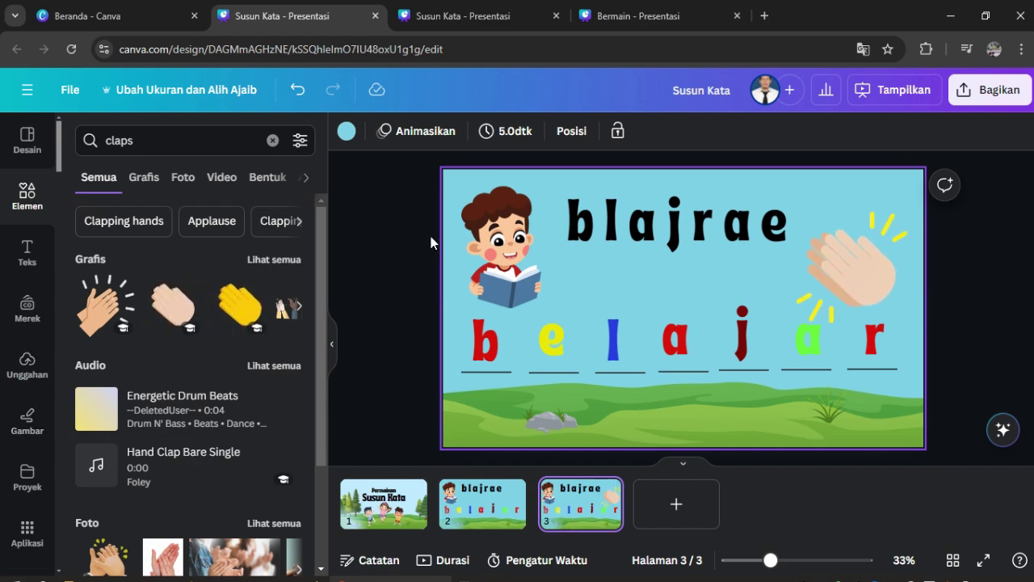
pyautogui.click(27, 375)
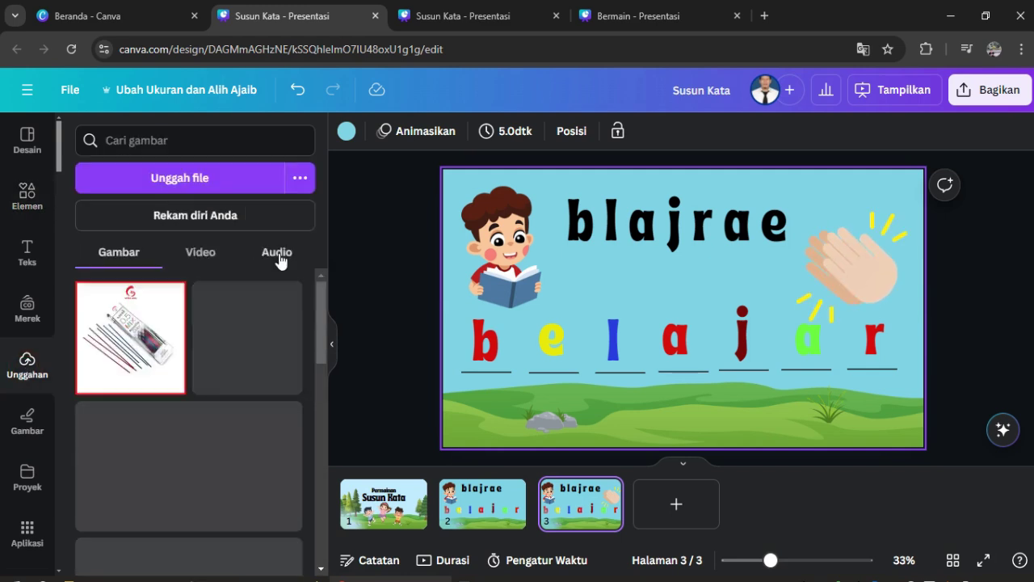
pyautogui.click(277, 254)
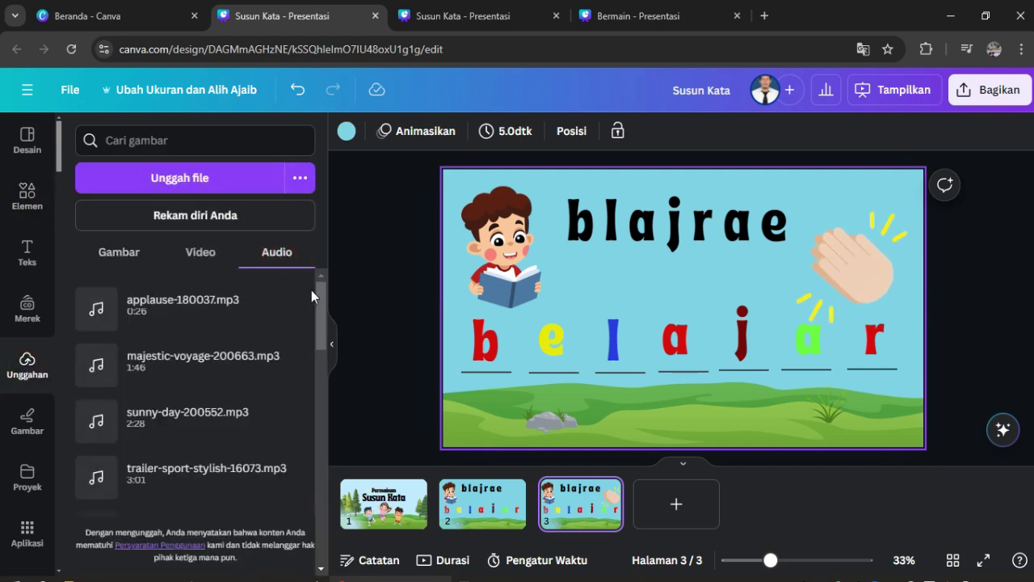
pyautogui.click(94, 311)
pyautogui.click(95, 312)
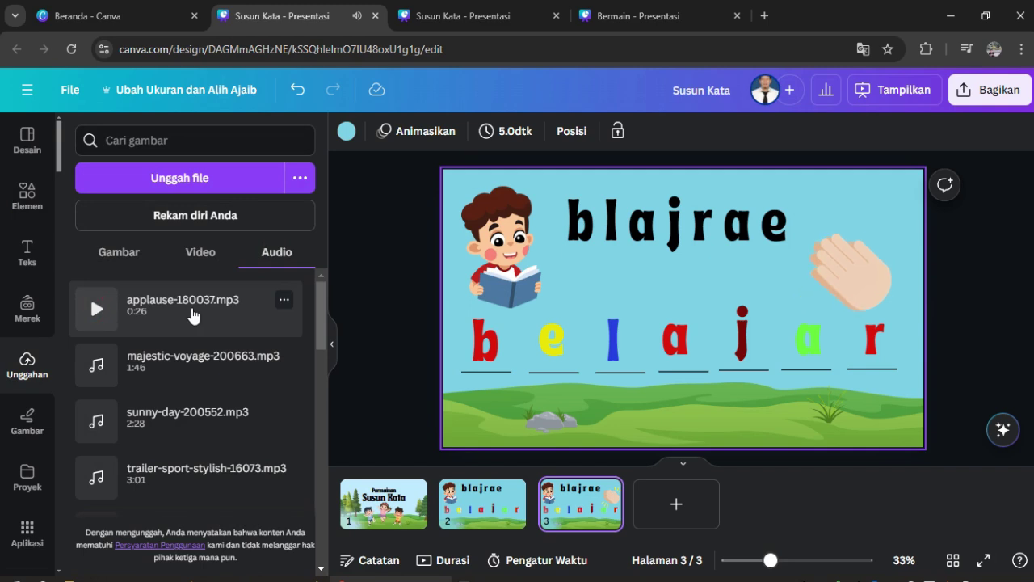
pyautogui.click(190, 303)
pyautogui.click(543, 517)
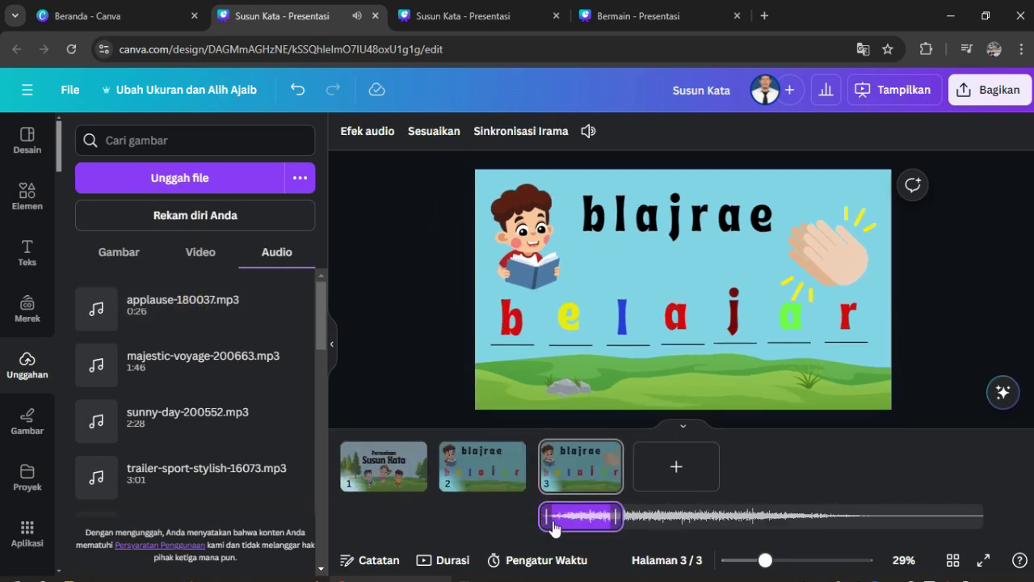
pyautogui.moveTo(619, 516); pyautogui.dragTo(555, 521)
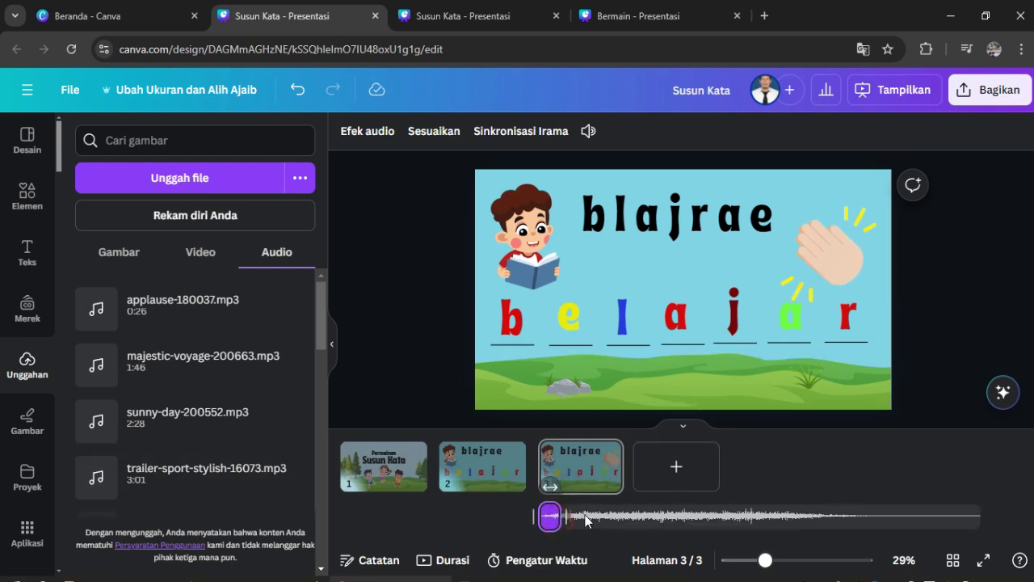
# Step: Present the three-page design full screen from the cover and advance to the first scrambled-word page
pyautogui.click(378, 475)
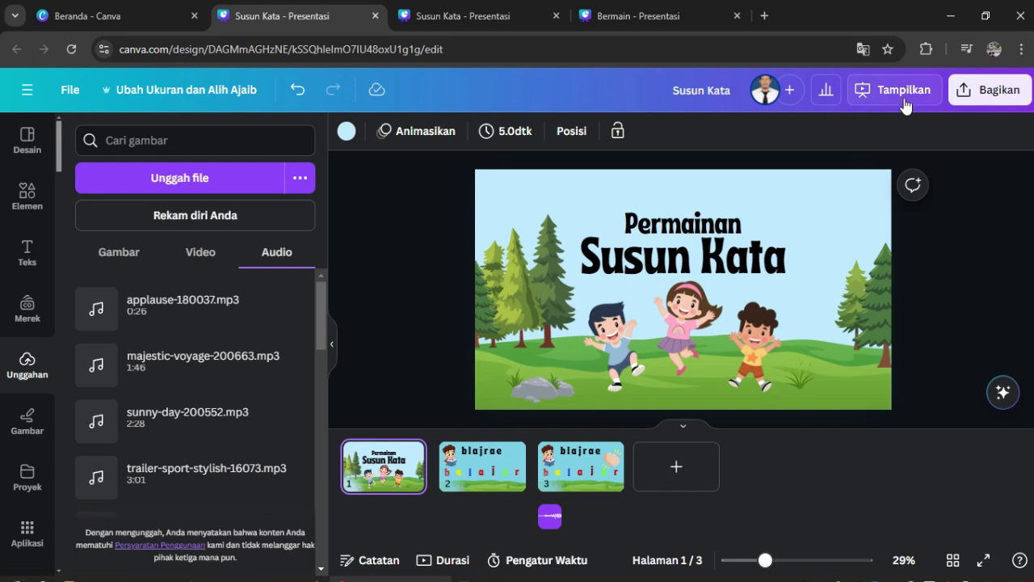
pyautogui.click(983, 560)
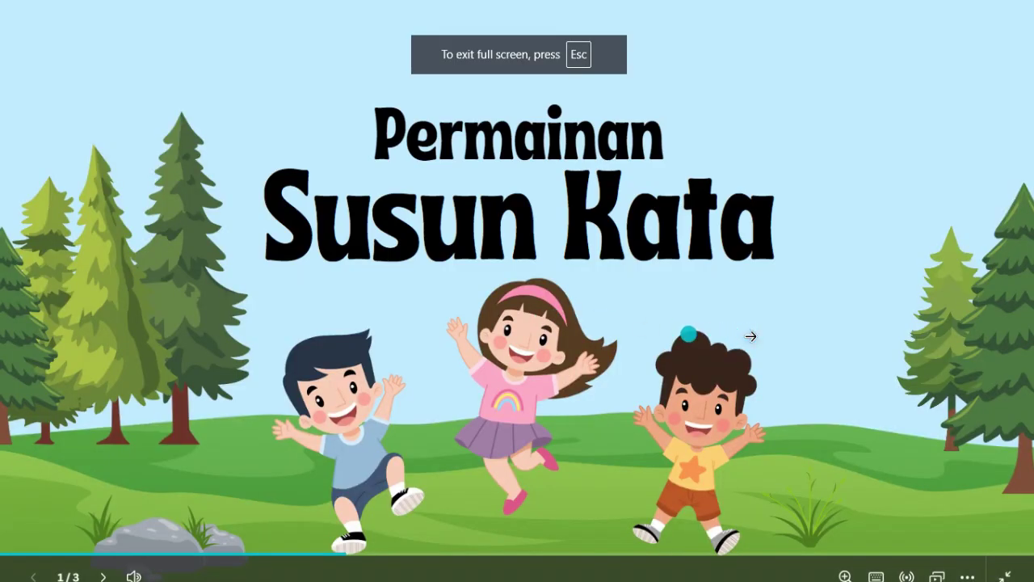
pyautogui.click(753, 336)
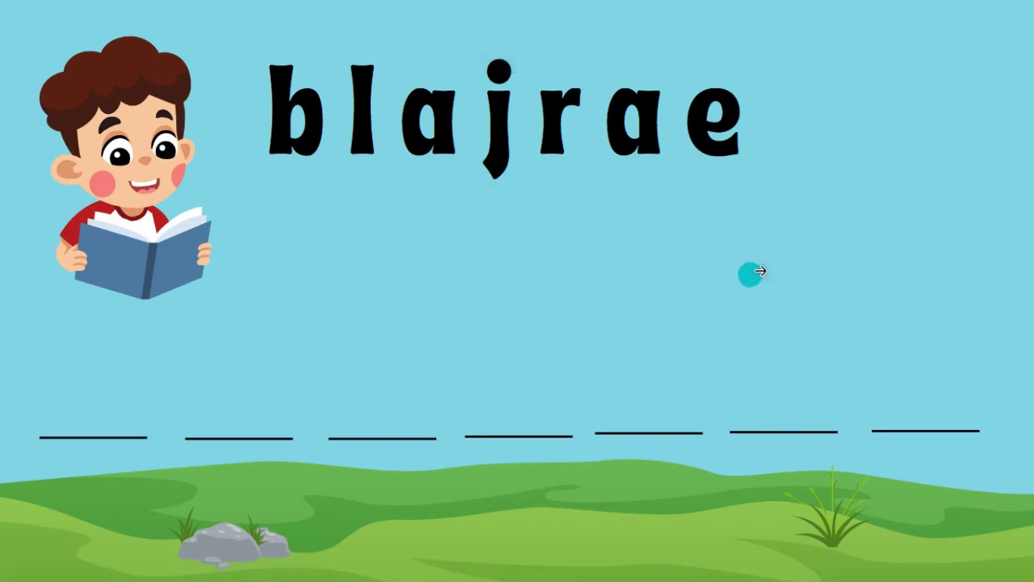